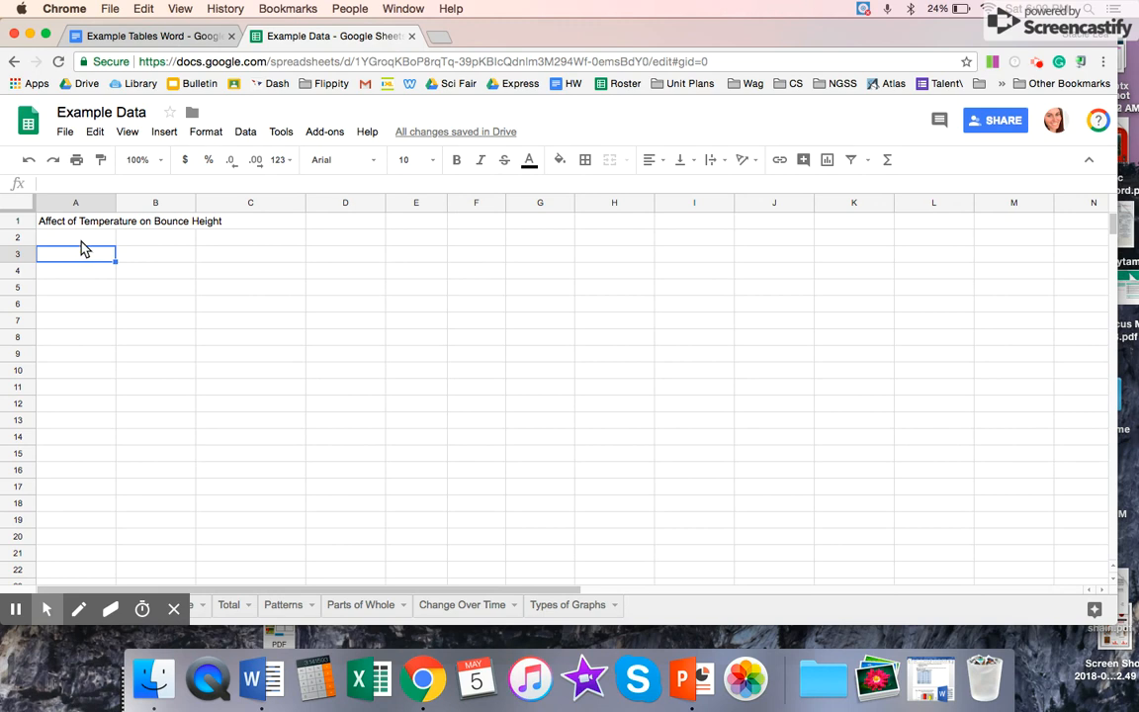
Paste the bounce height trial table starting at cell A3 and widen column A to fit the Temperature (Celsius) header
text(Height (Centimeters) Temperature (C	Trial 1	Trial 2	Trial 3	Average	Mode	Range Cold	39	44	40.23 Room Temp.	74	76.01	80 Hot	90	80	84)
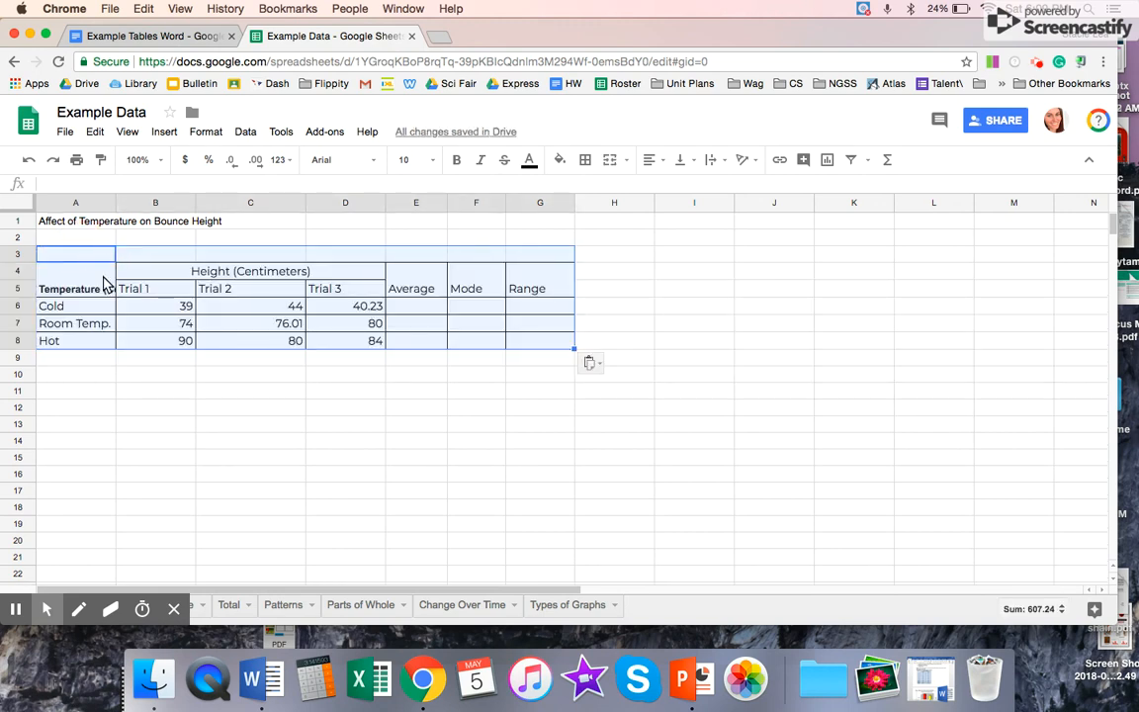
click(268, 458)
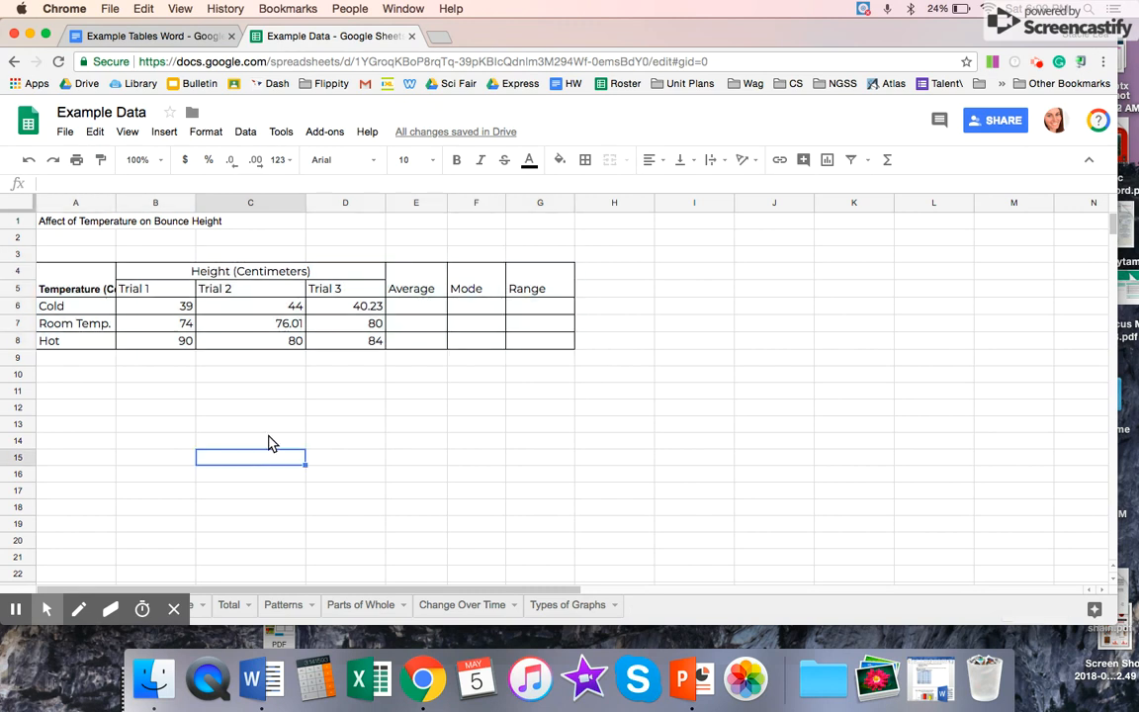
click(315, 407)
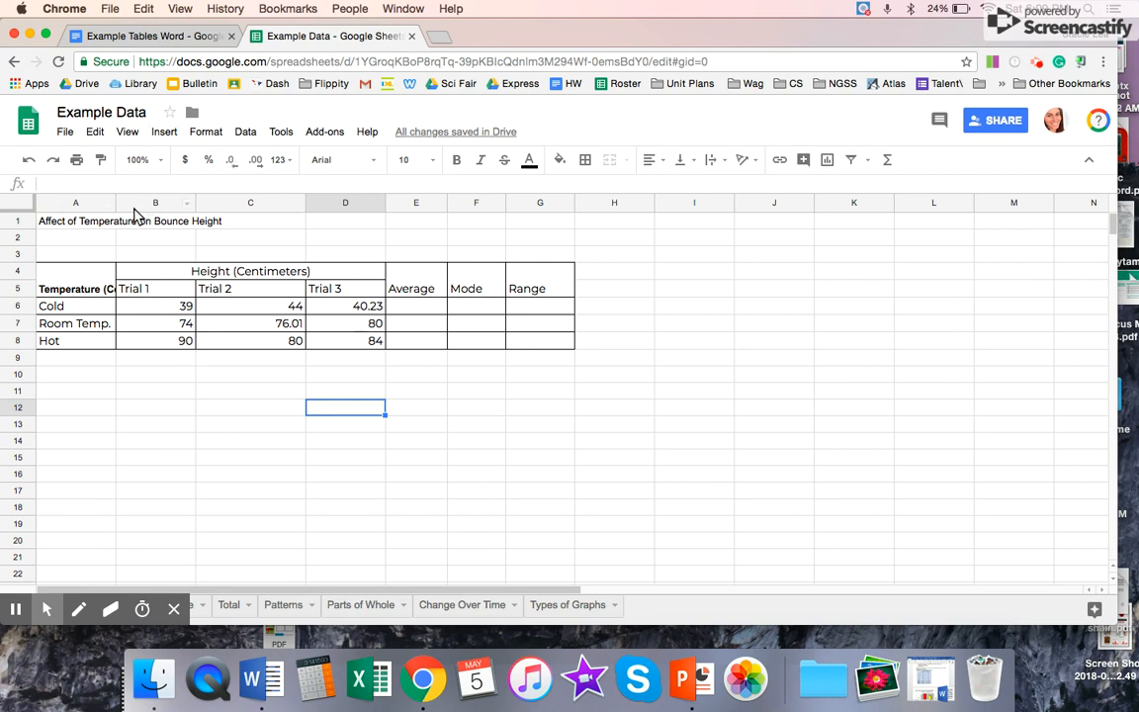
drag(116, 202, 163, 204)
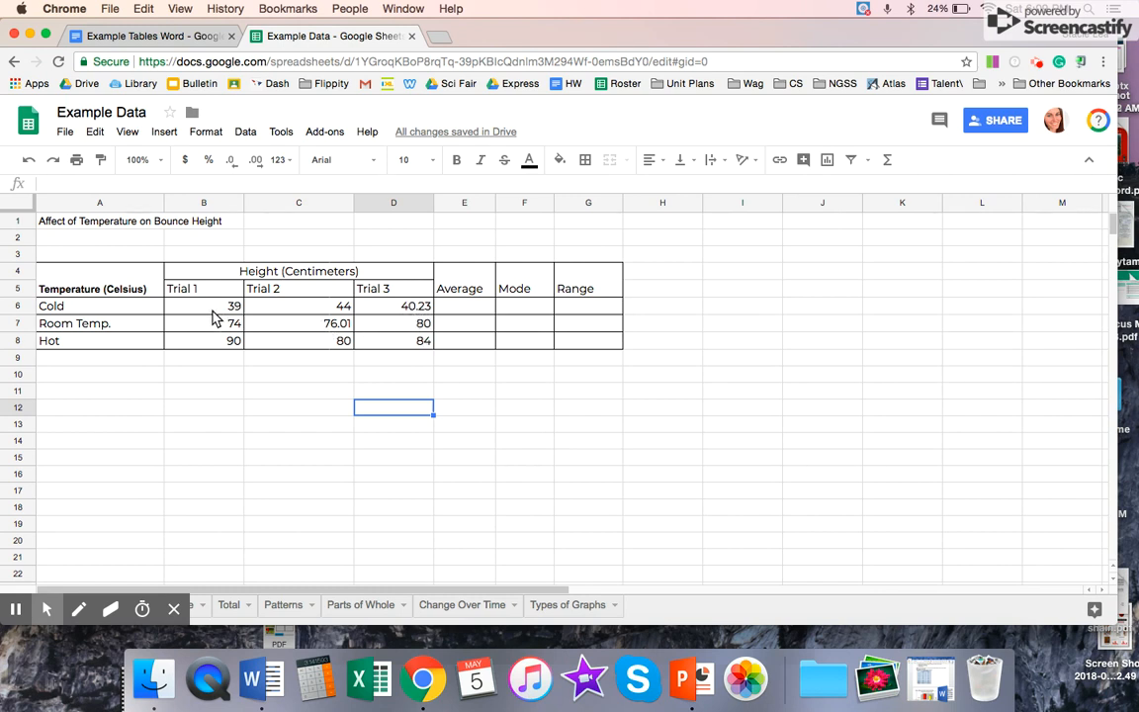
Format the trial measurements in cells B6:D8 to show two decimal places
drag(218, 305, 407, 351)
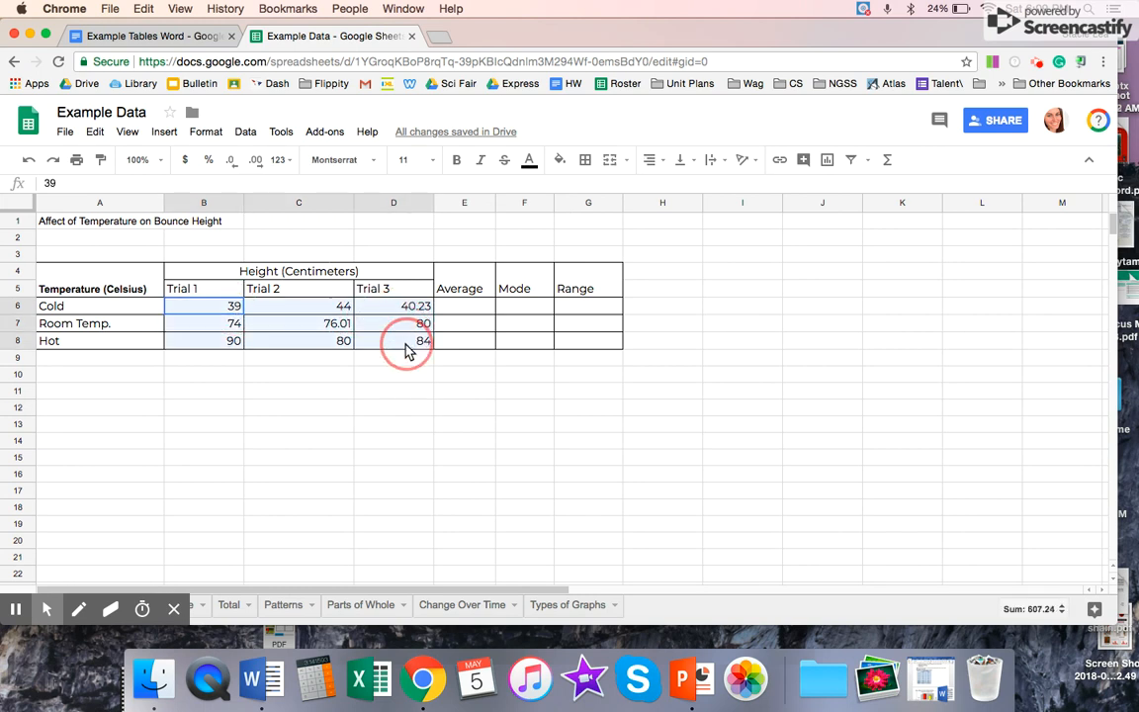
click(255, 160)
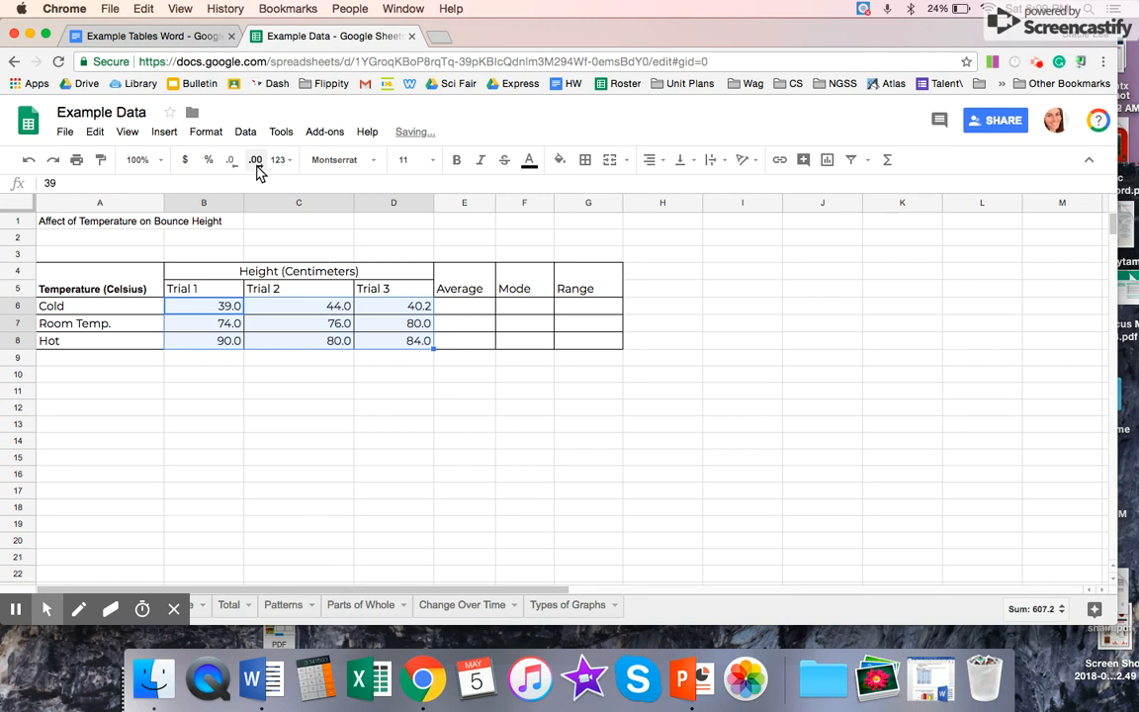
click(255, 160)
click(229, 160)
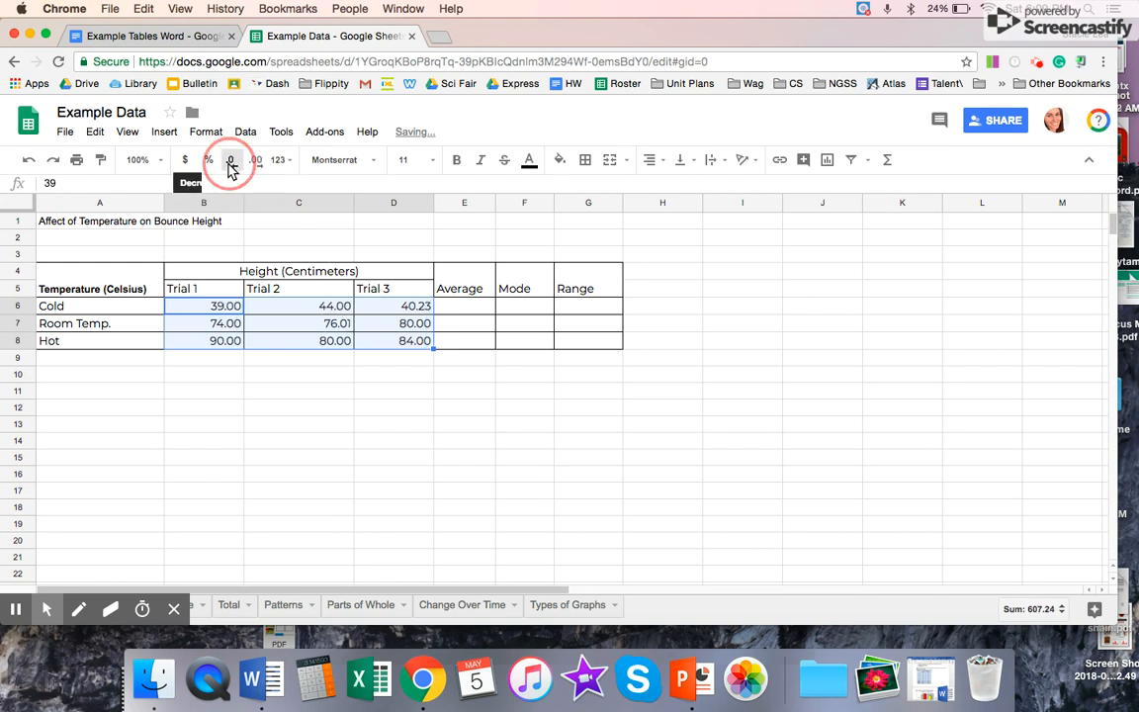
click(255, 160)
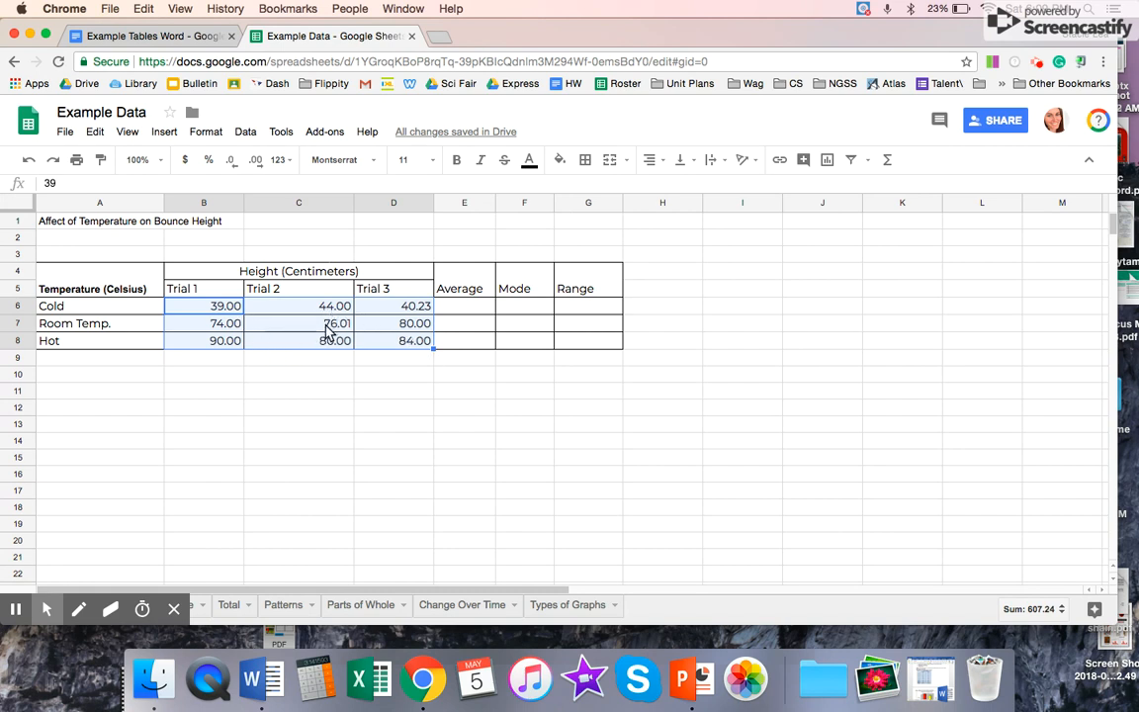
Left-align the trial measurements in cells B6:D8 and deselect them
click(649, 161)
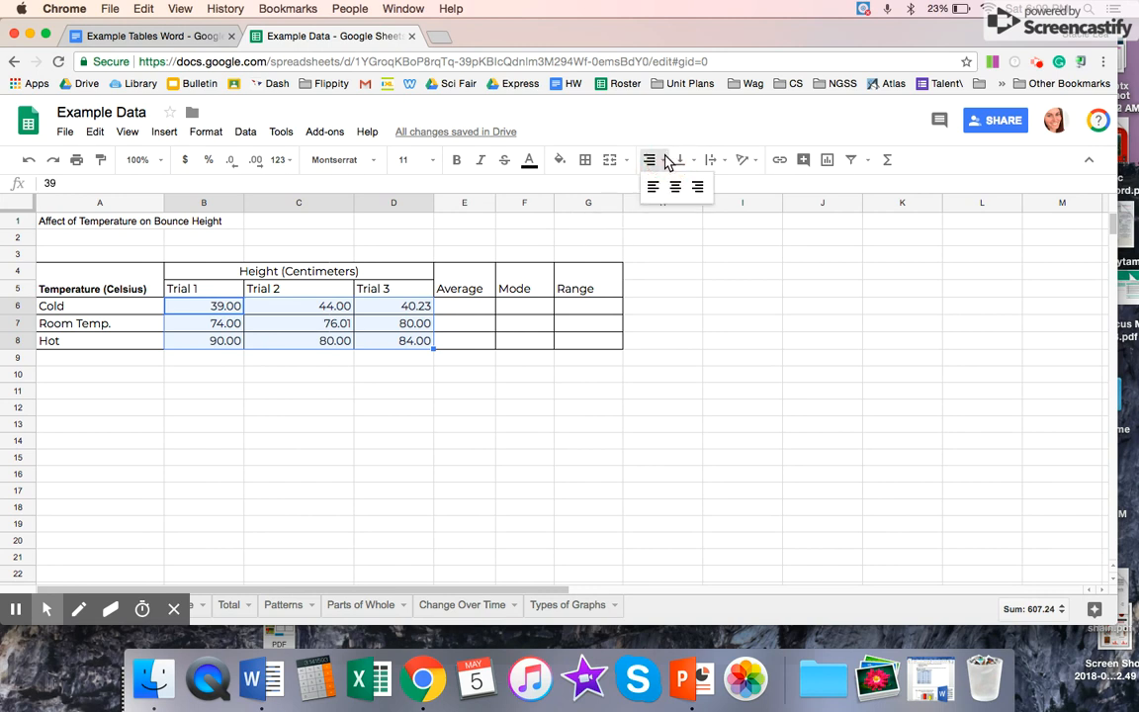
click(652, 187)
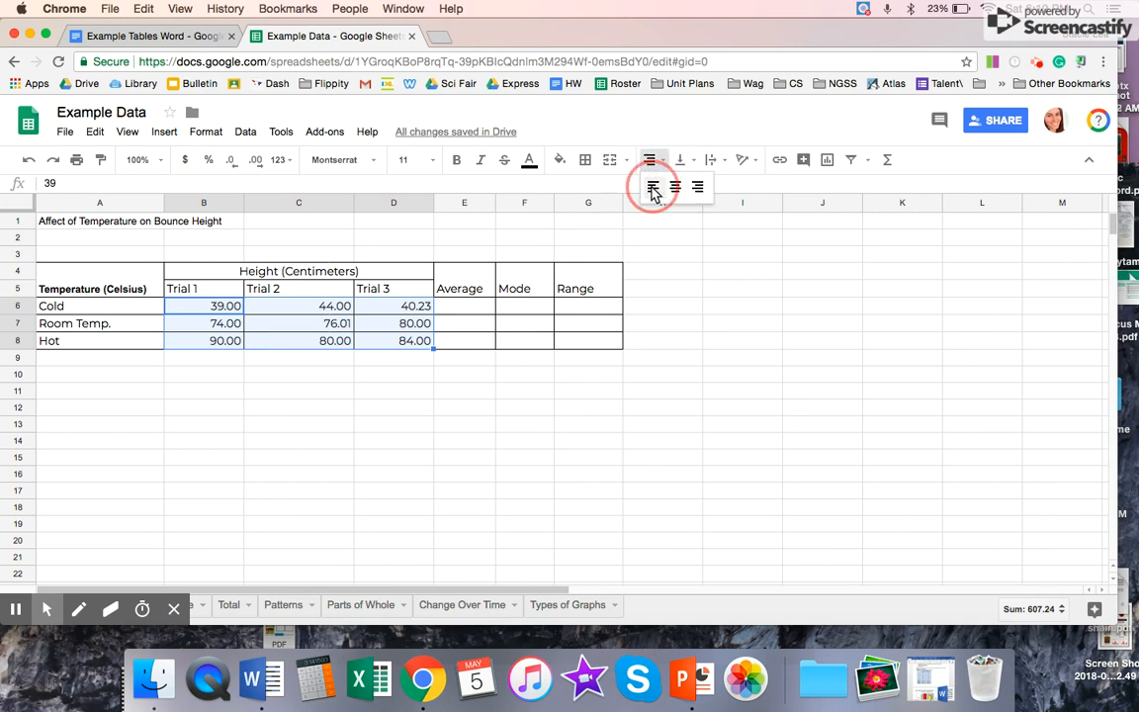
click(364, 392)
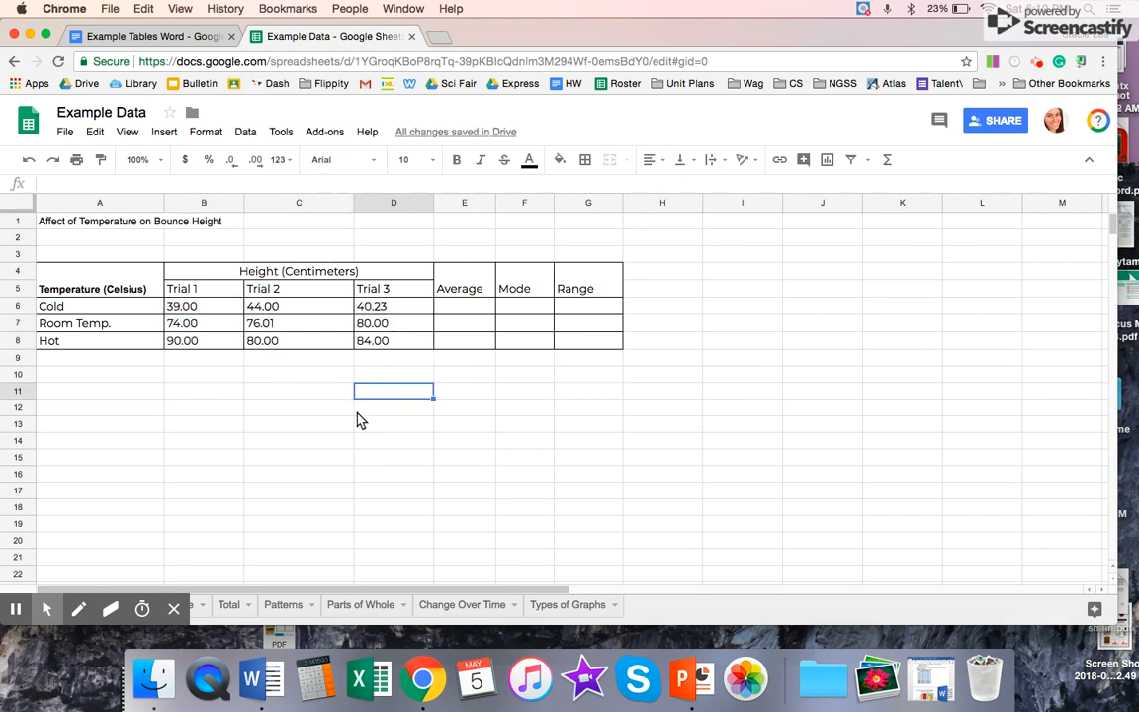
click(272, 425)
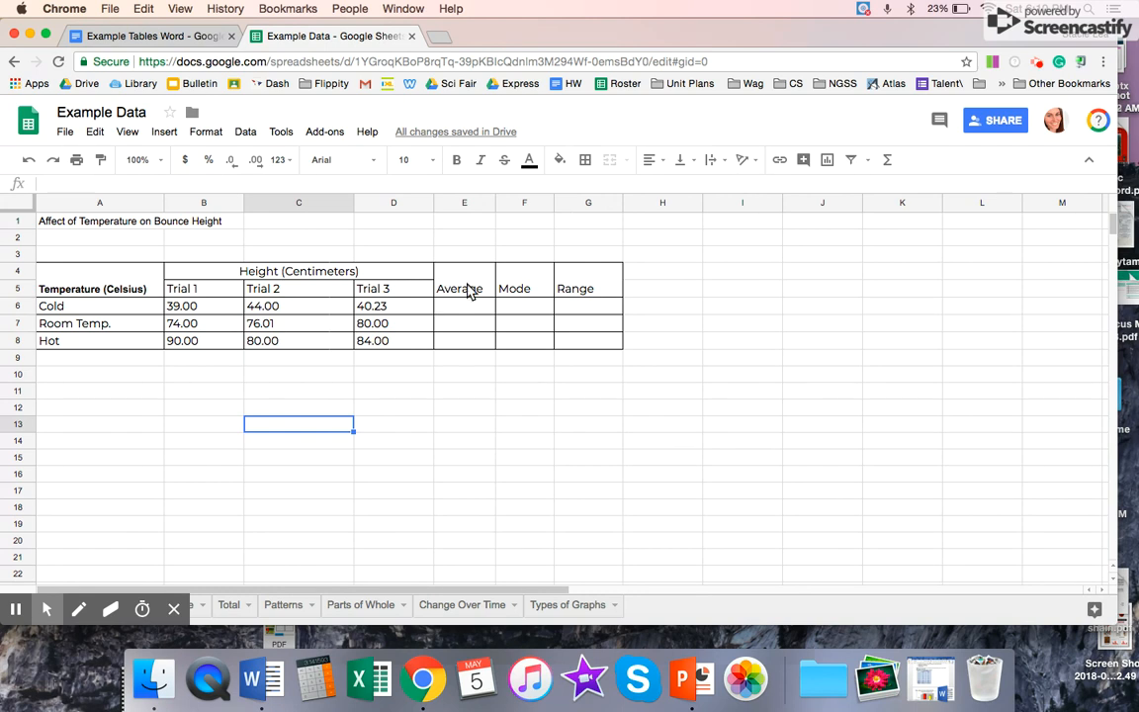
Apply all borders to the Average, Mode and Range columns, including their headers and the rows down to Hot
drag(465, 292, 594, 347)
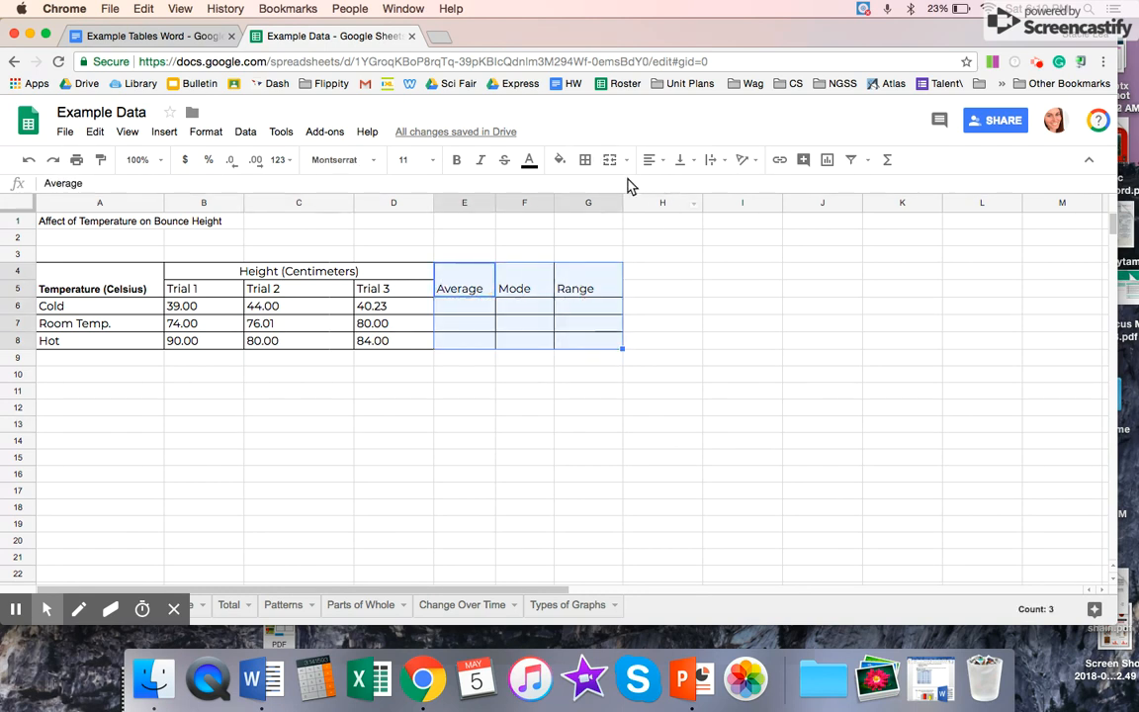
click(586, 160)
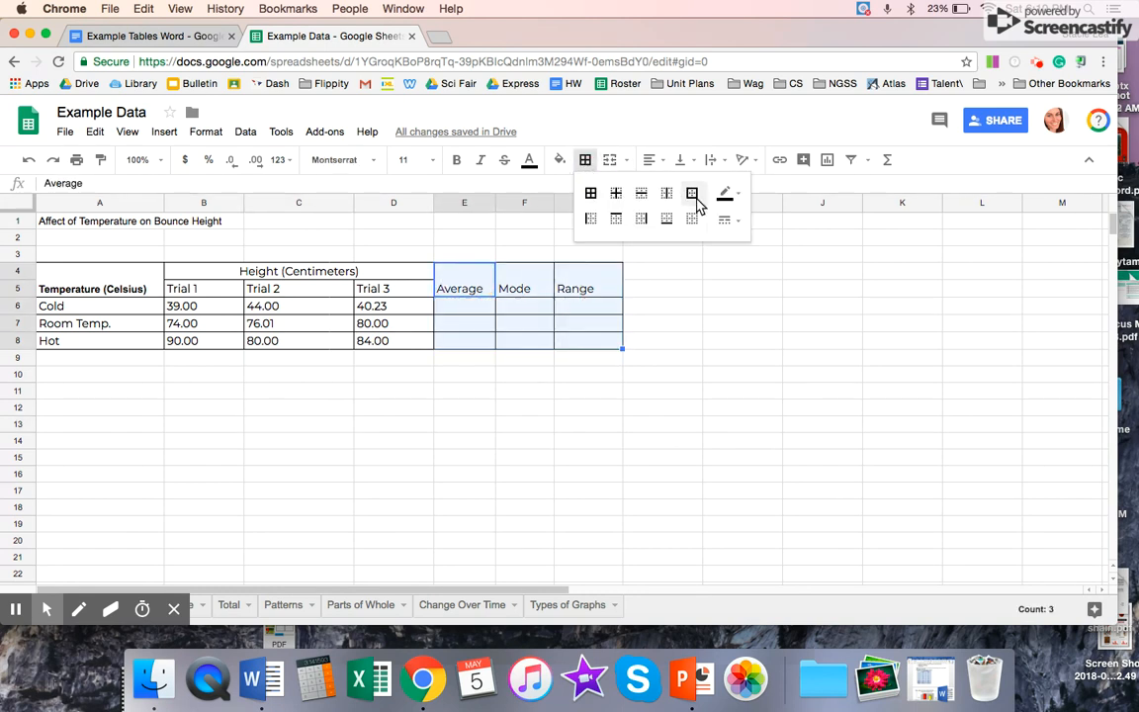
click(691, 218)
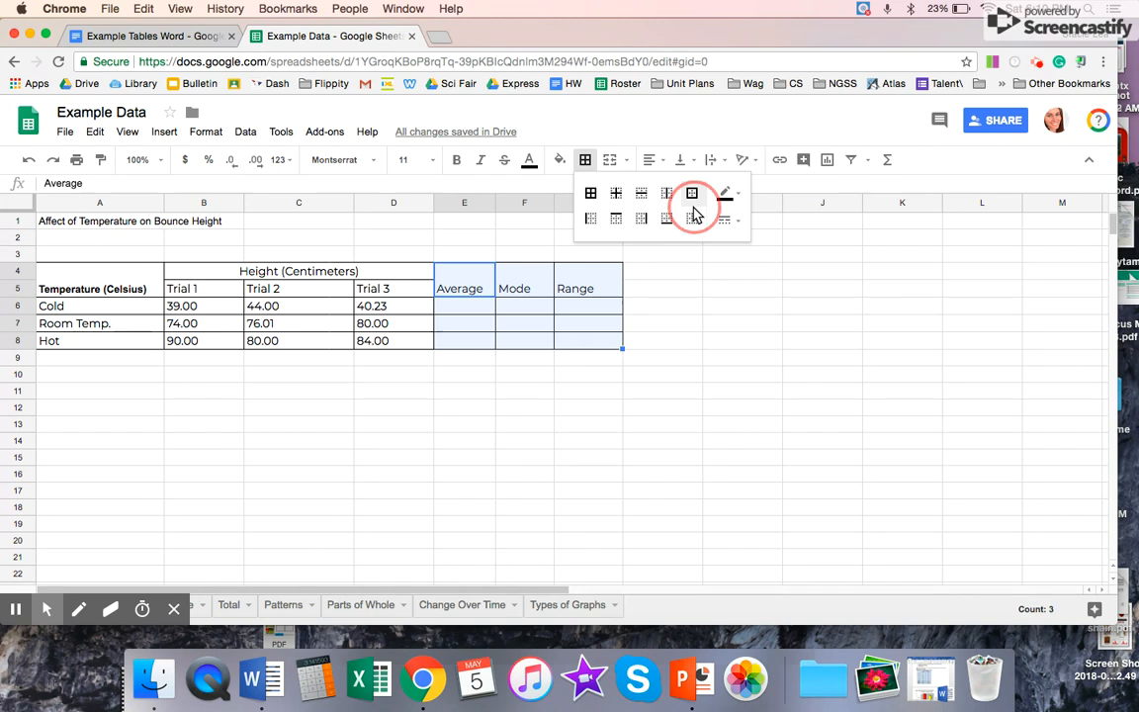
click(590, 192)
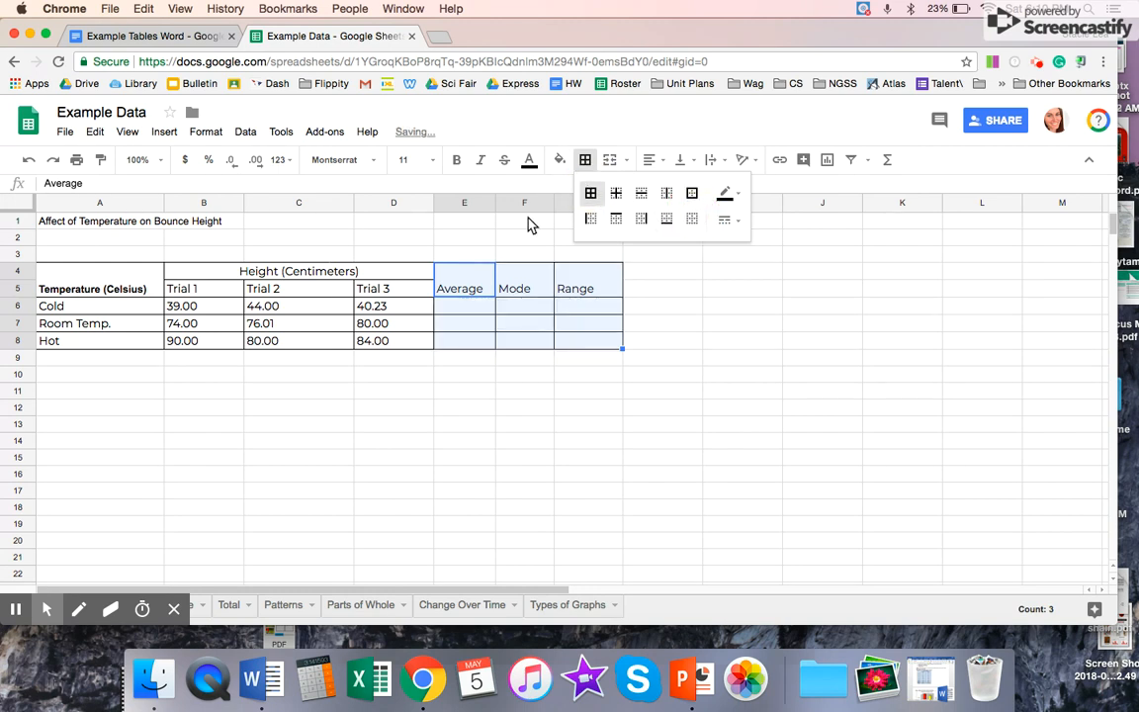
click(720, 323)
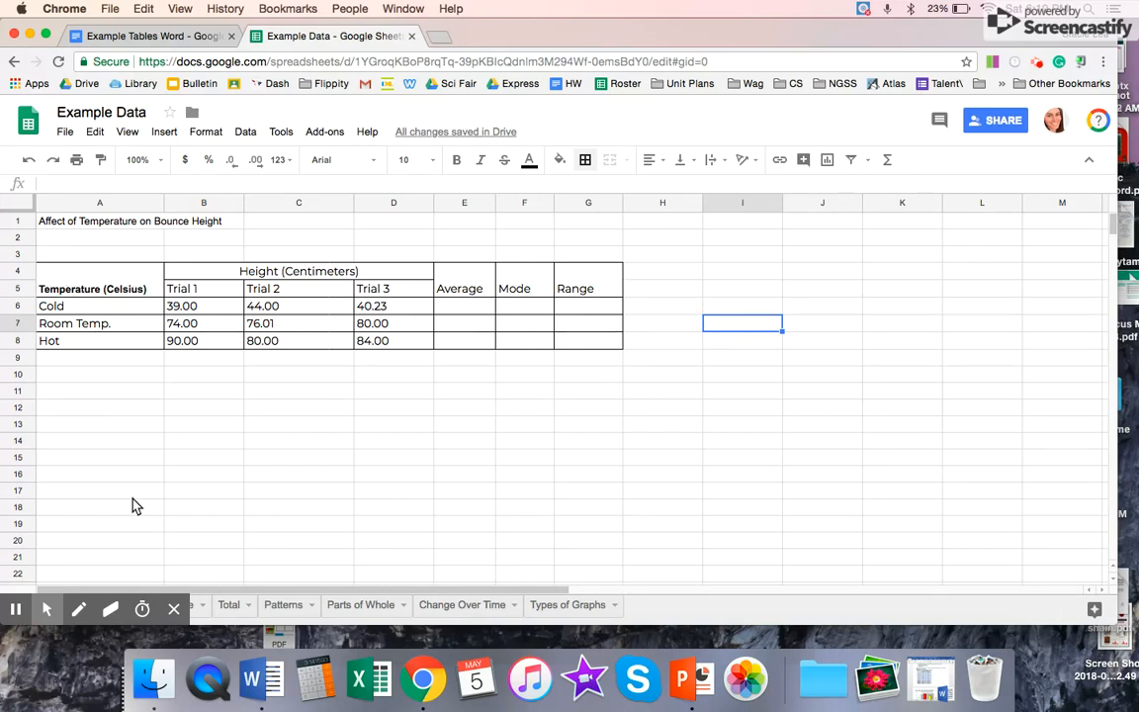
Go to the sheet with the swimming stroke table and widen column A to fit the "Units in Breaths per minute" label
click(193, 604)
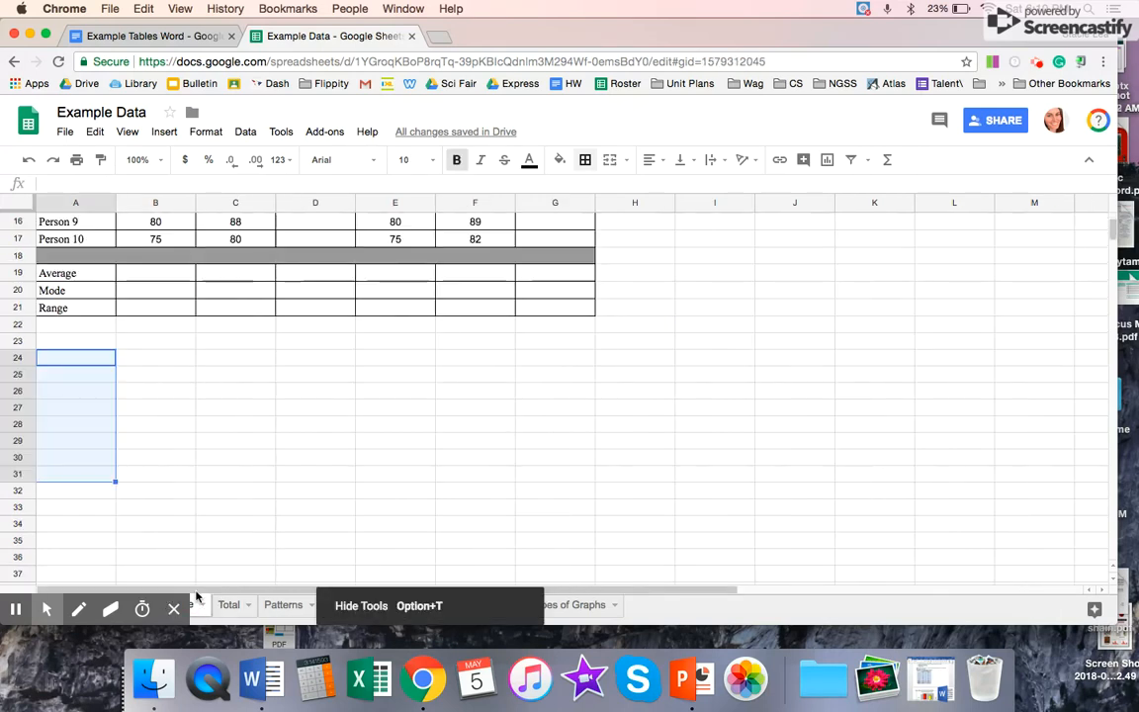
scroll(198, 448, up, 5)
click(198, 436)
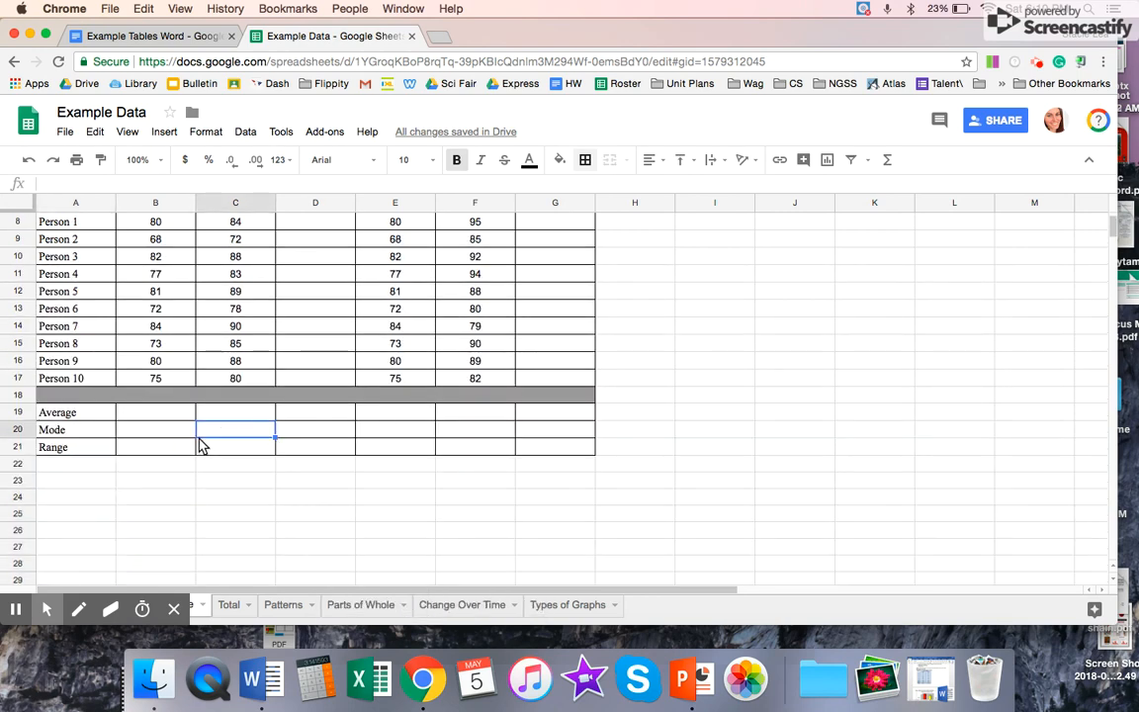
scroll(201, 445, up, 4)
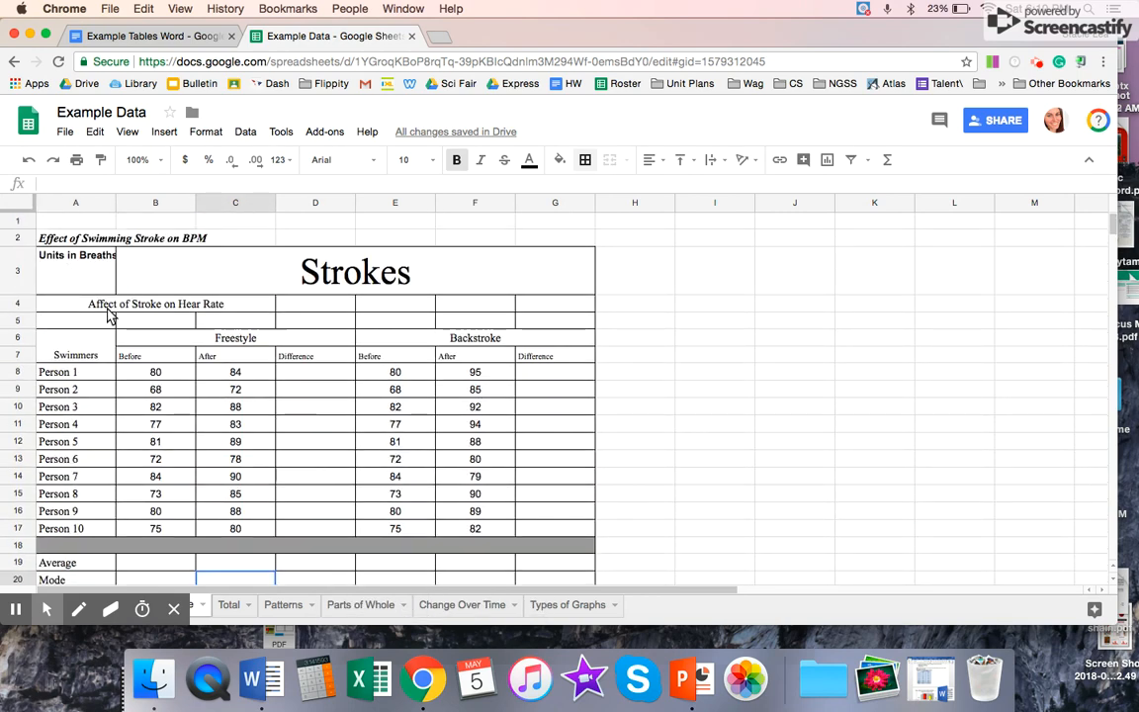
drag(114, 202, 149, 203)
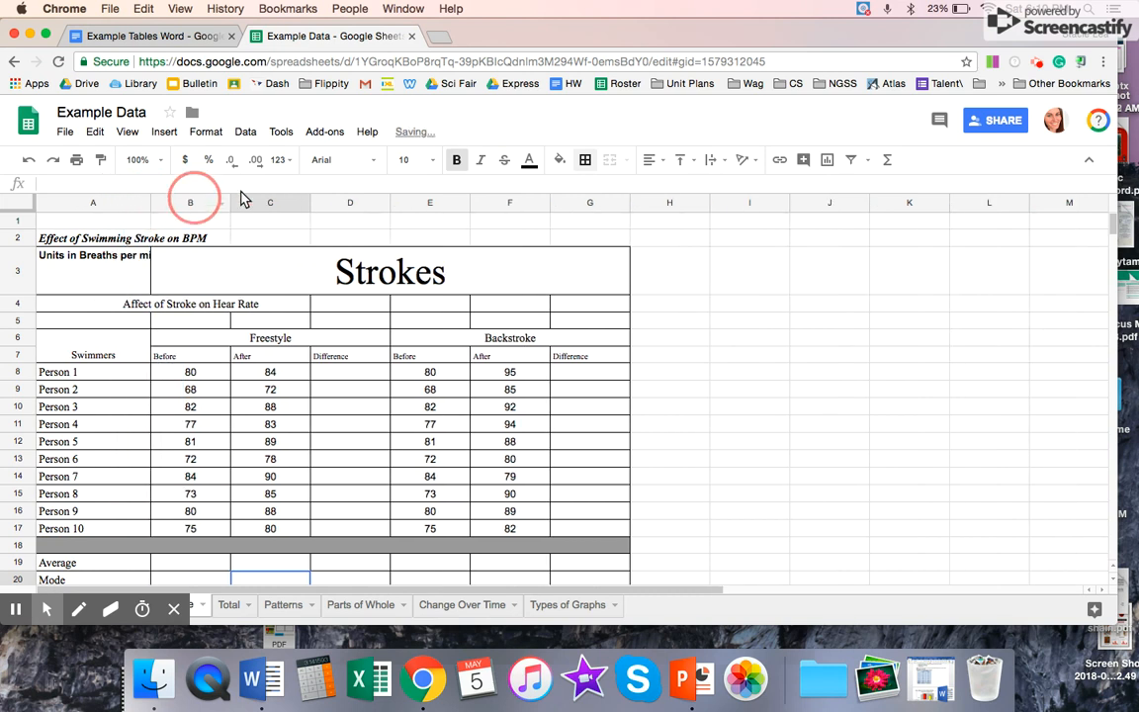
drag(150, 203, 192, 204)
scroll(238, 427, down, 2)
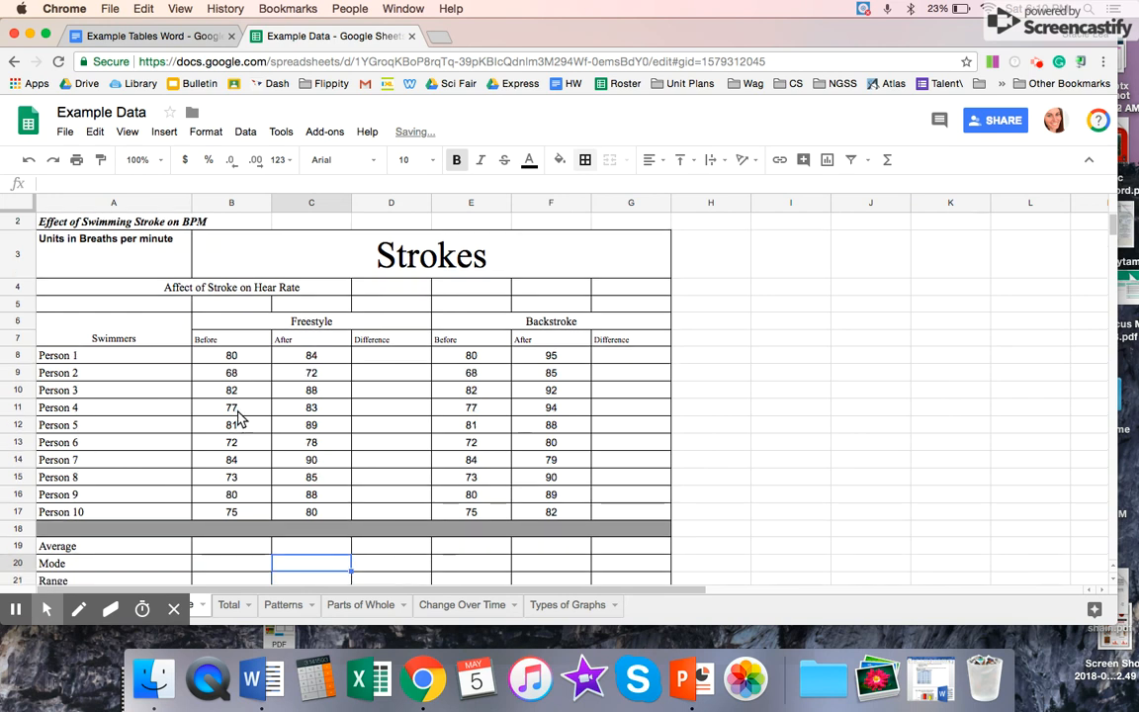
On the Total sheet, apply all borders to cells B5:D16 and left-align their contents
click(228, 604)
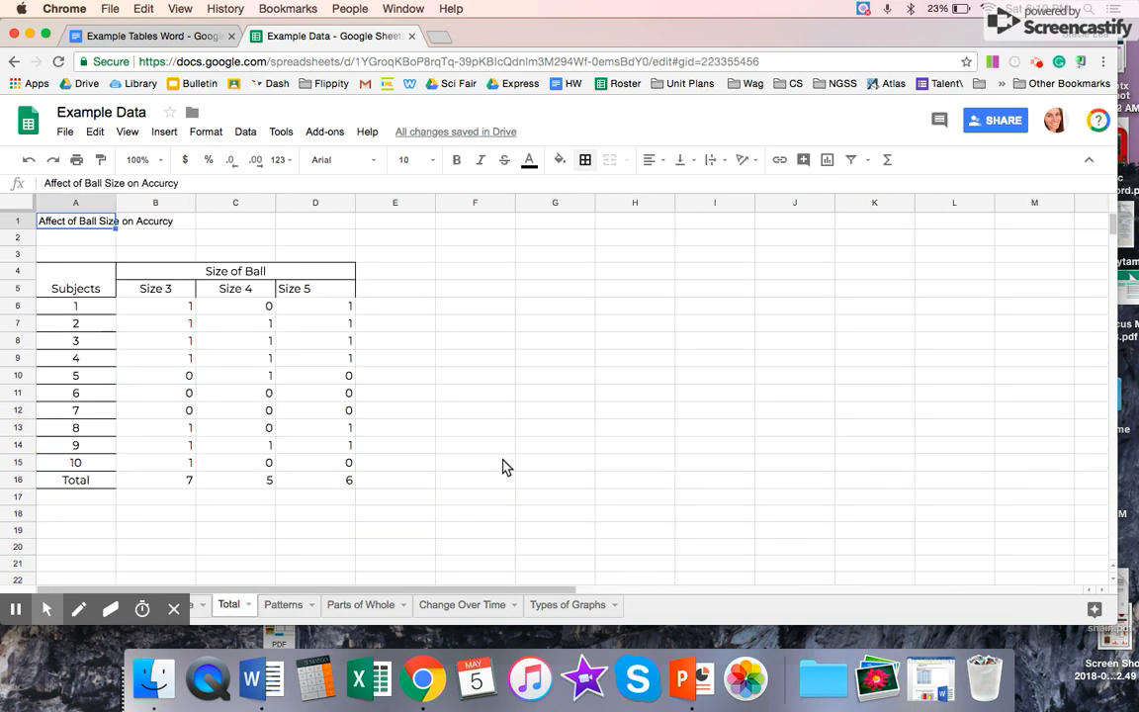
drag(134, 290, 344, 482)
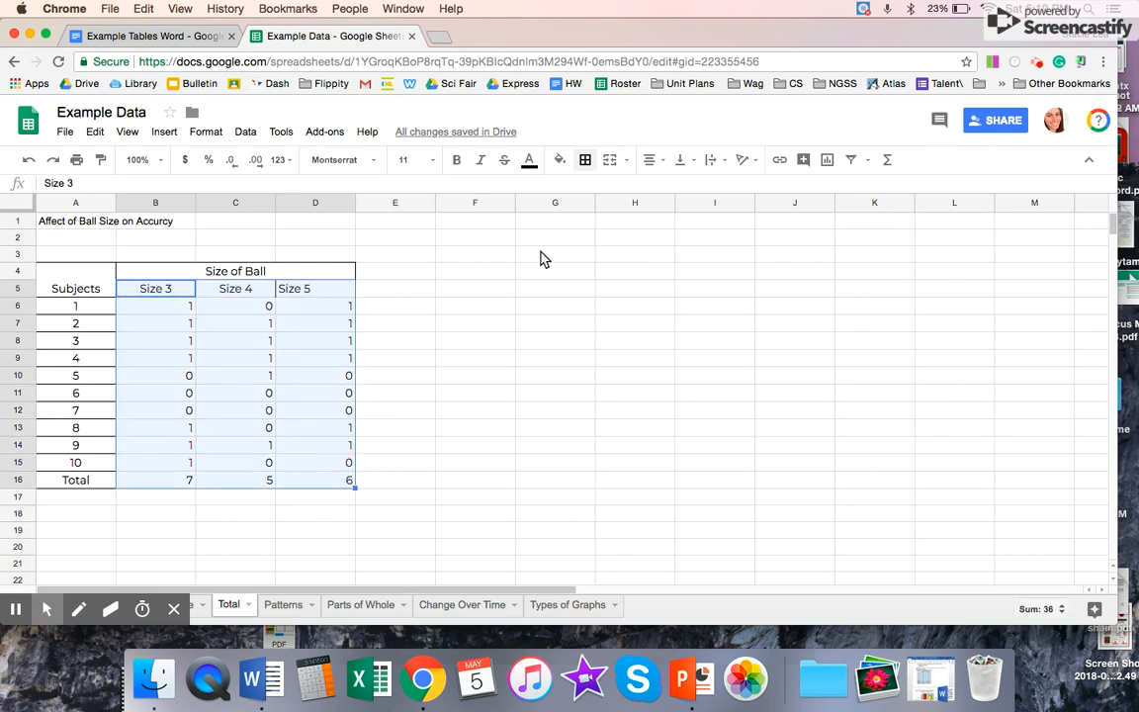
click(585, 161)
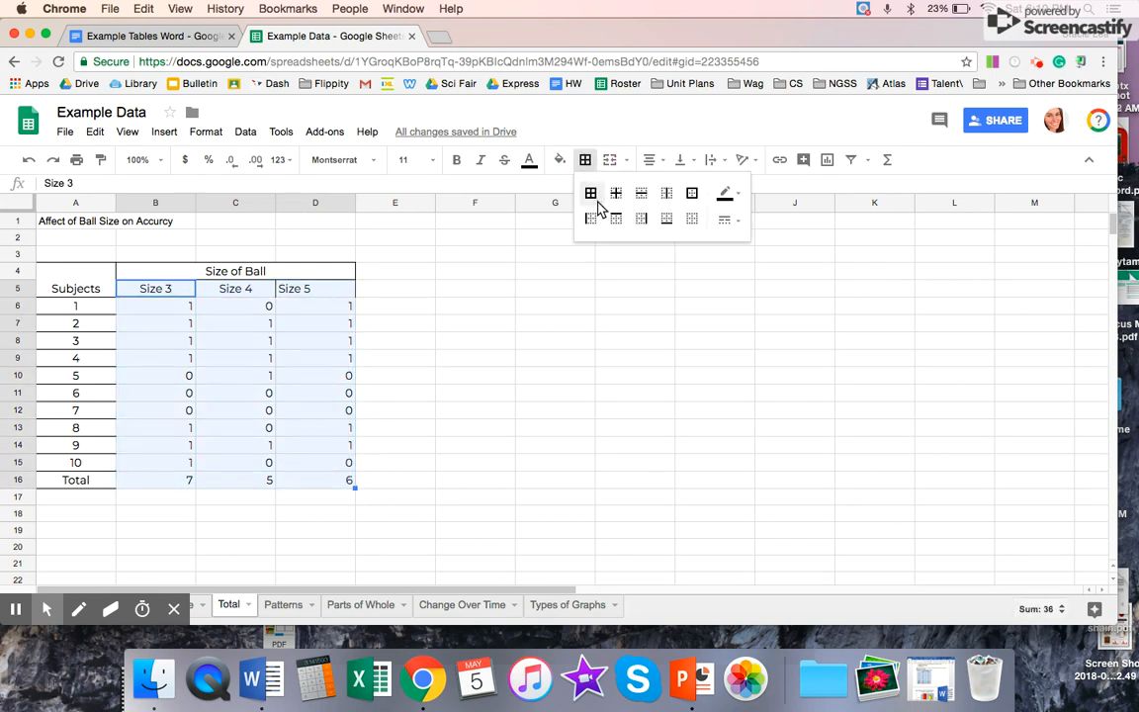
click(590, 192)
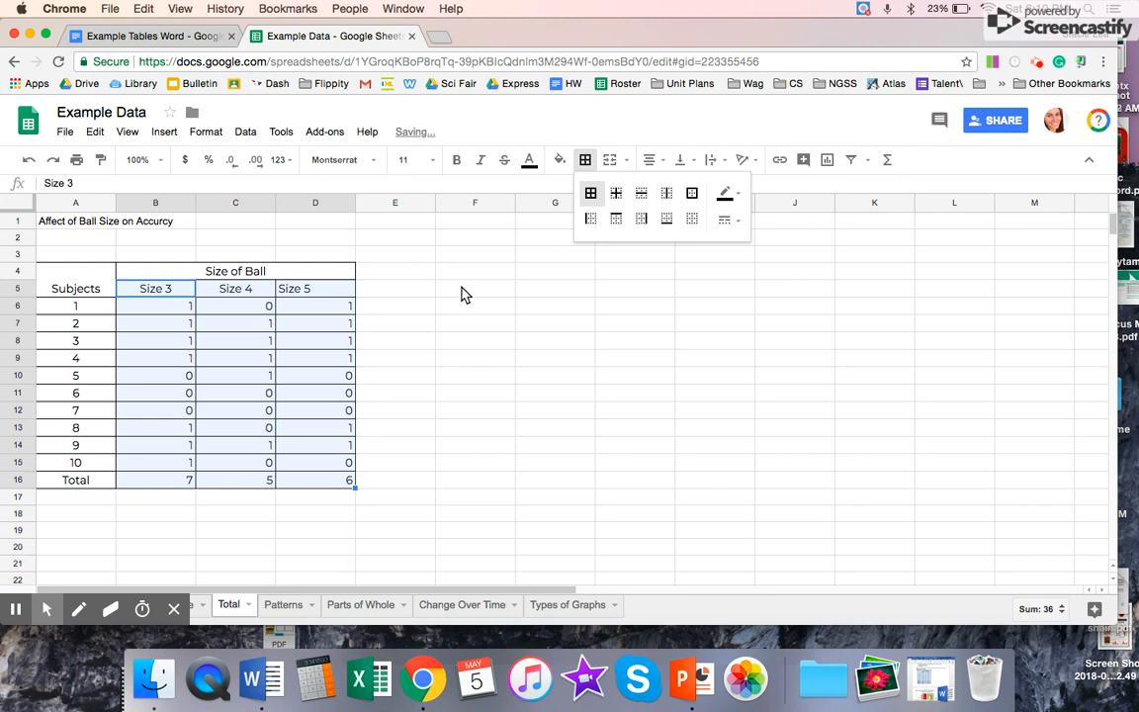
click(649, 159)
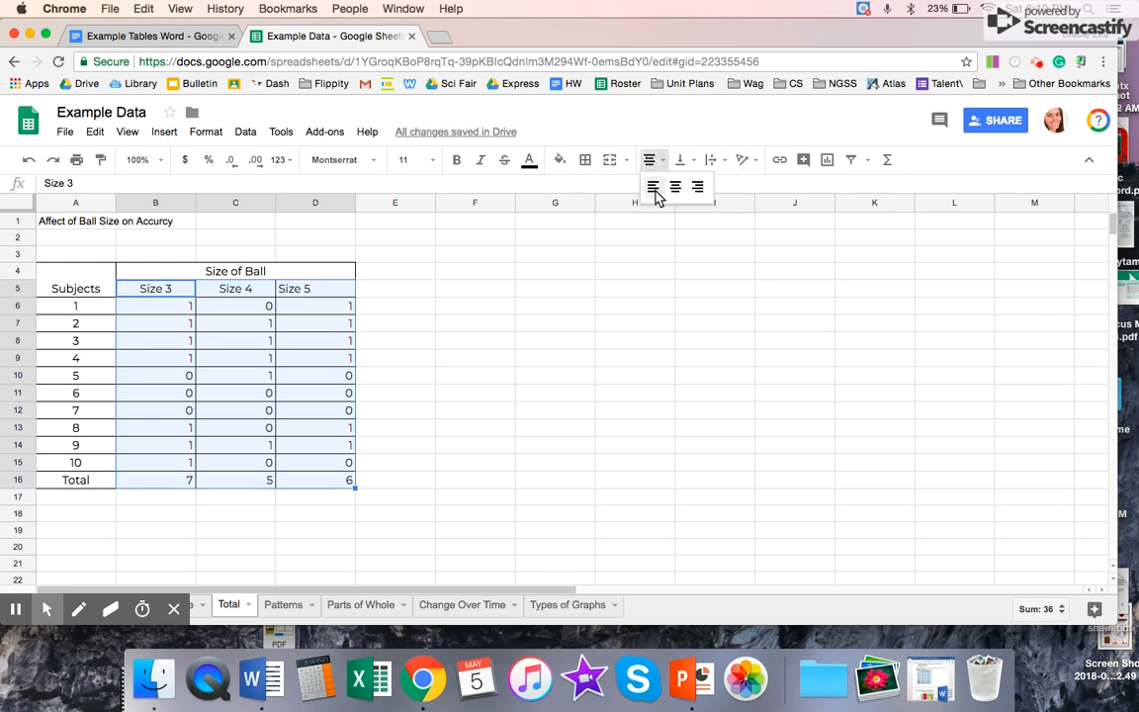
click(653, 188)
click(450, 408)
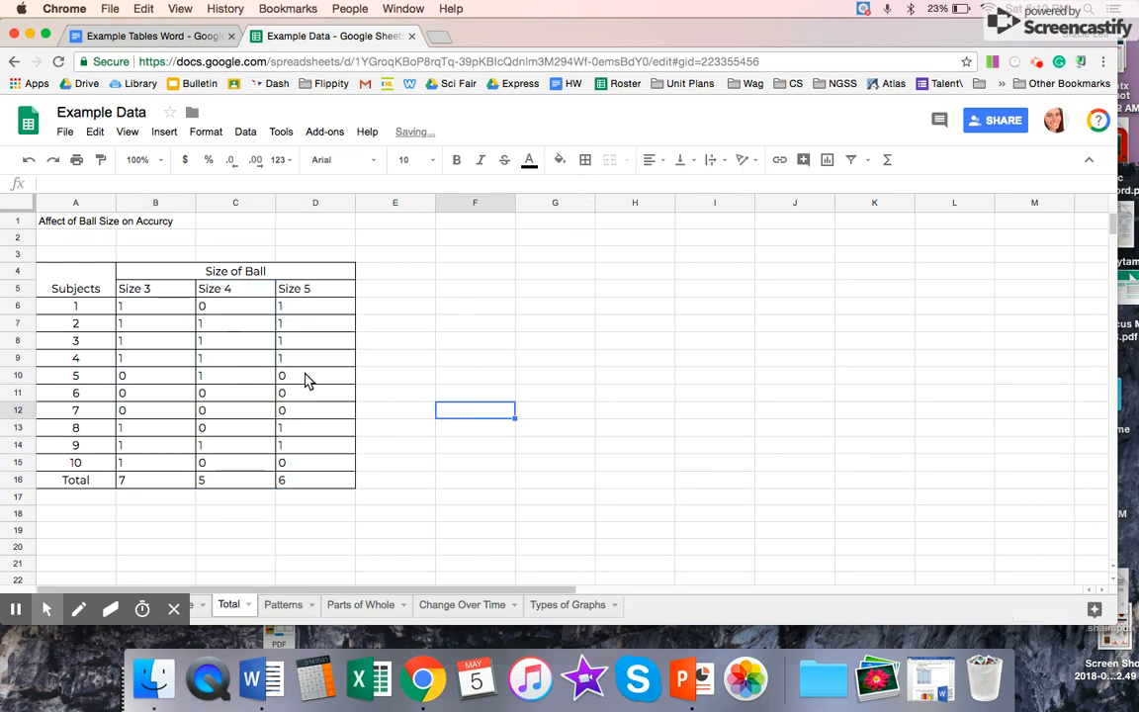
On the Patterns sheet, replace the leg heights in B3:B9 with the plain numbers 100, 105, 95, 87, 100, 99 and 97
click(282, 602)
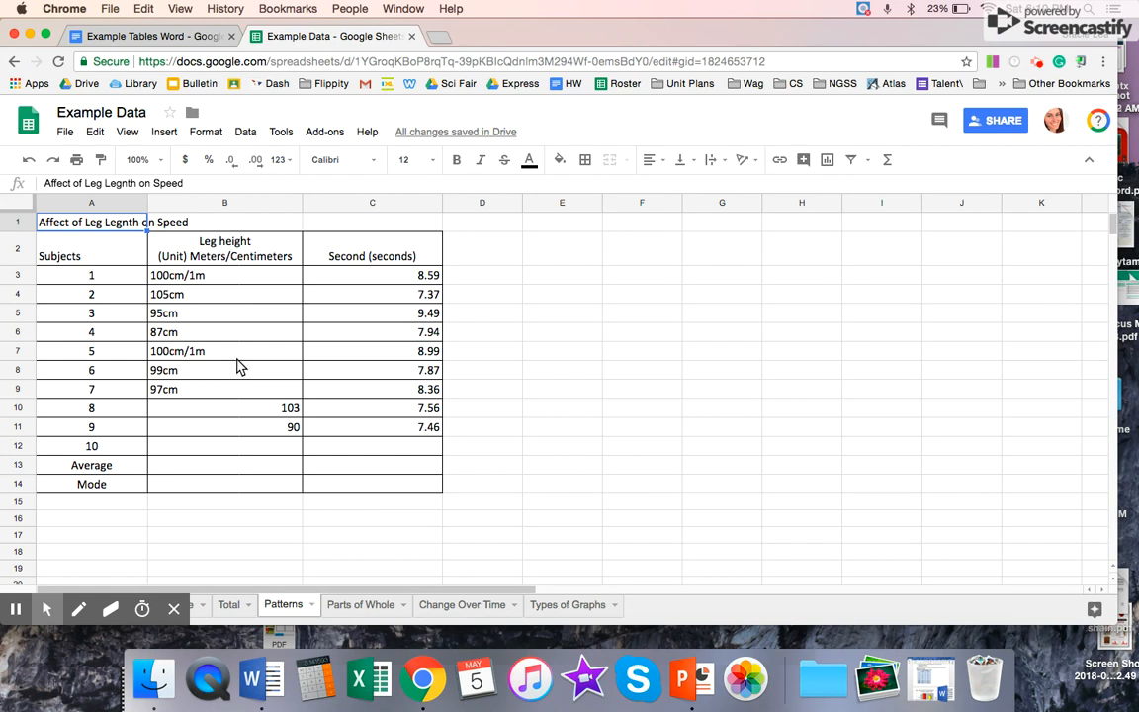
click(240, 277)
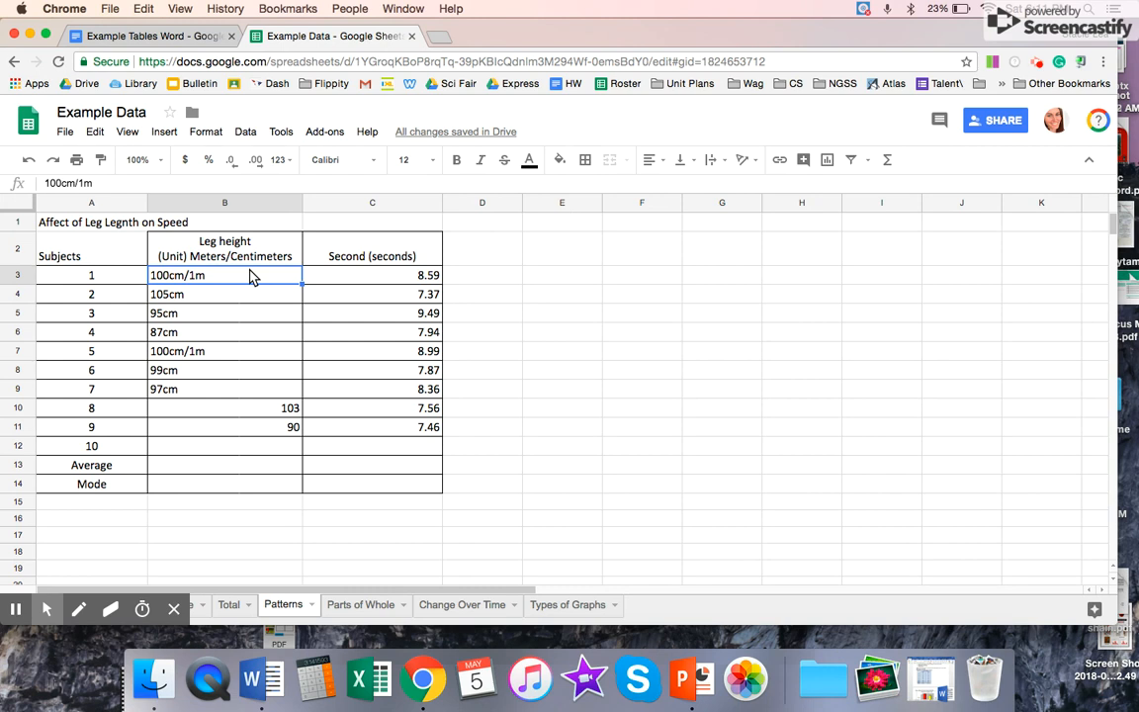
text(100)
key(Return)
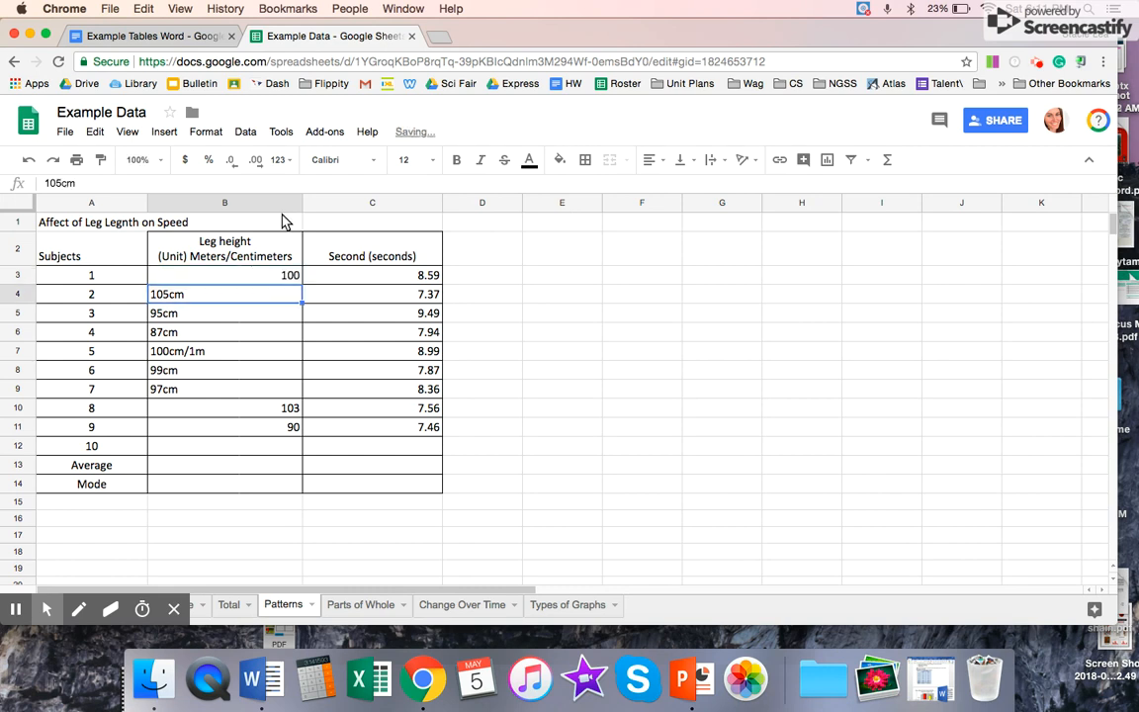
text(105)
key(Return)
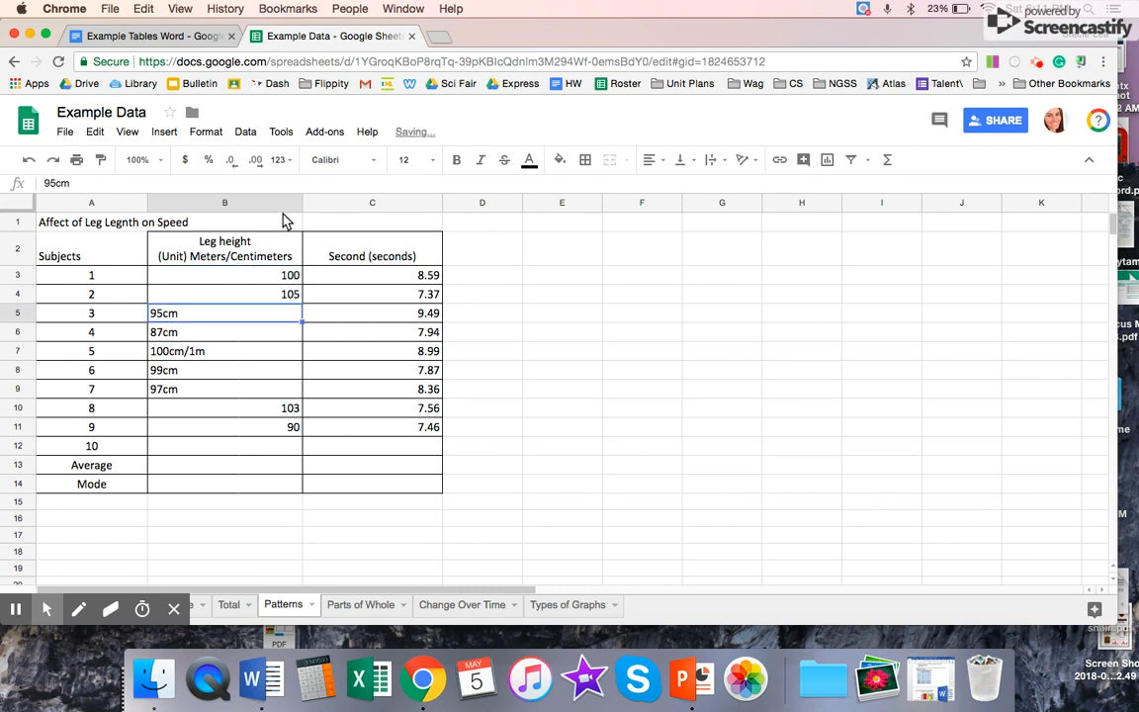
text(95)
key(Return)
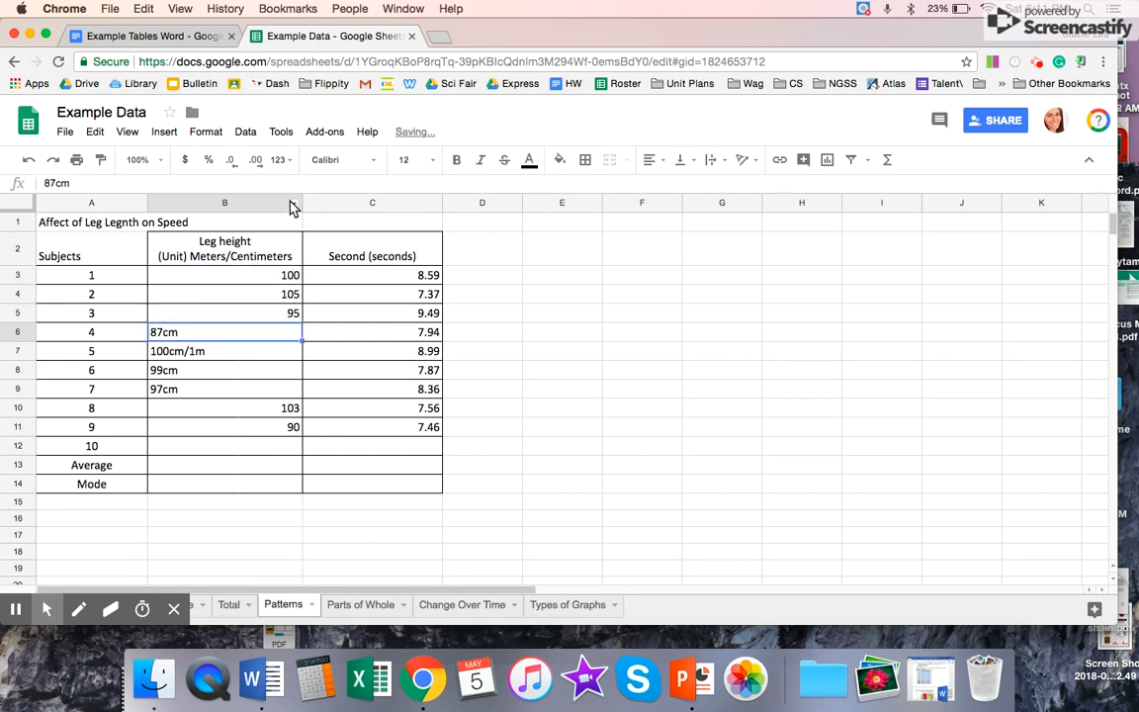
text(87)
key(Return)
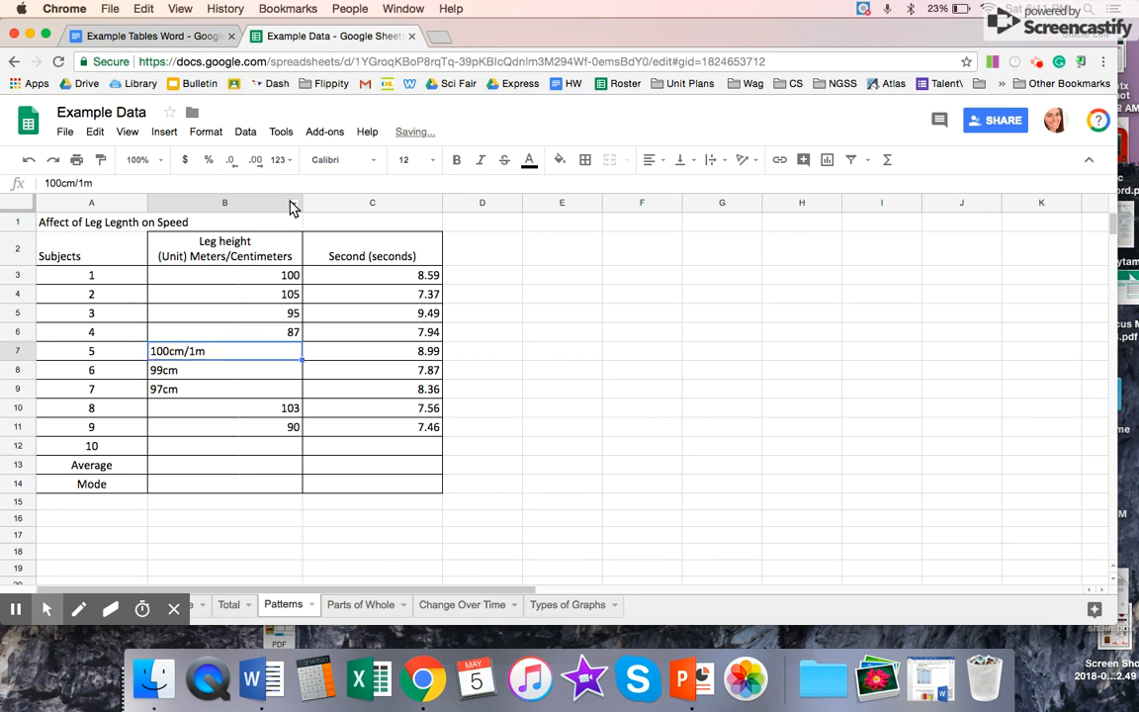
text(100)
key(Return)
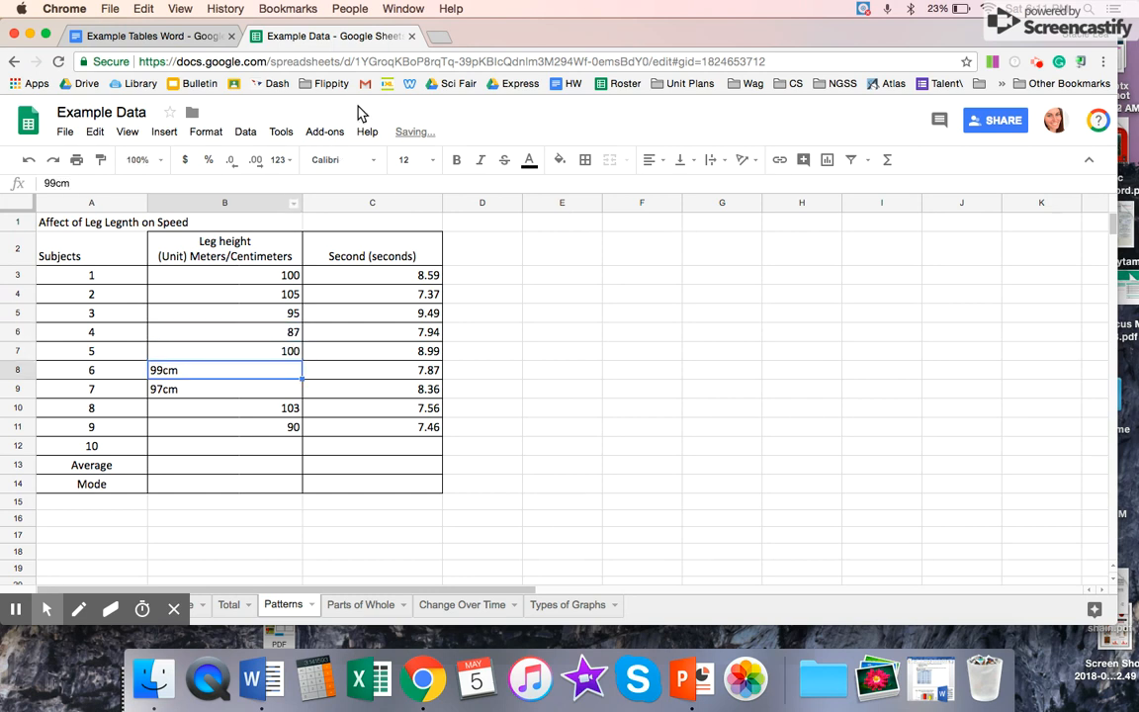
text(99)
key(Return)
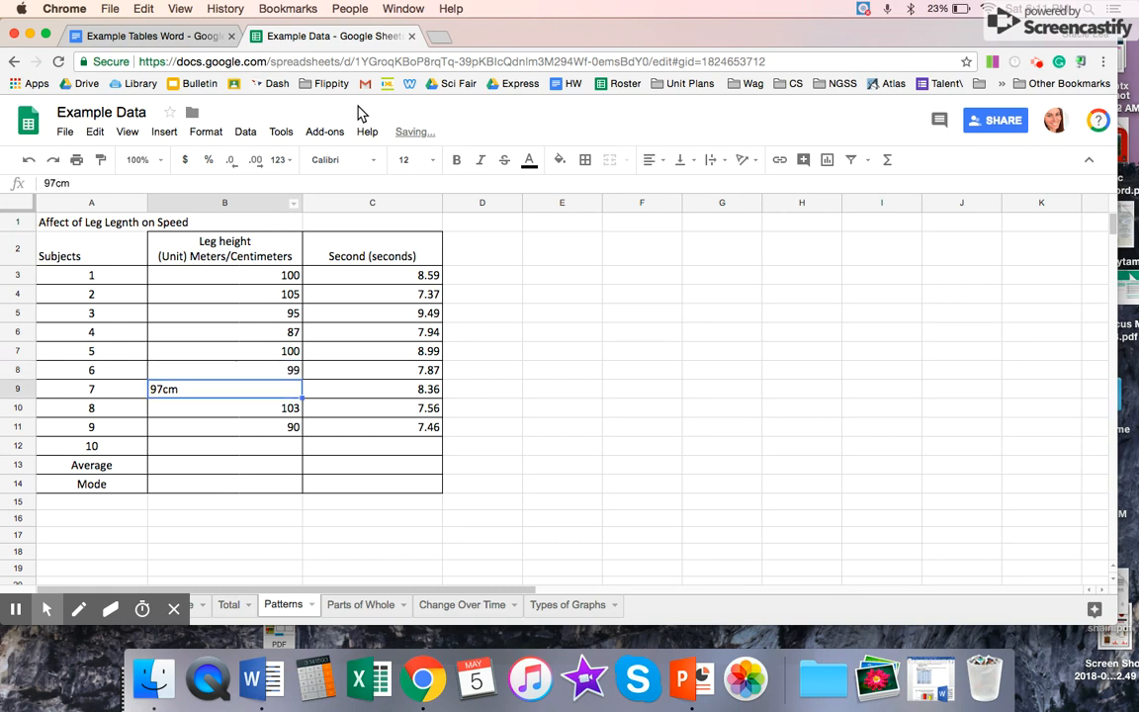
text(97)
key(Return)
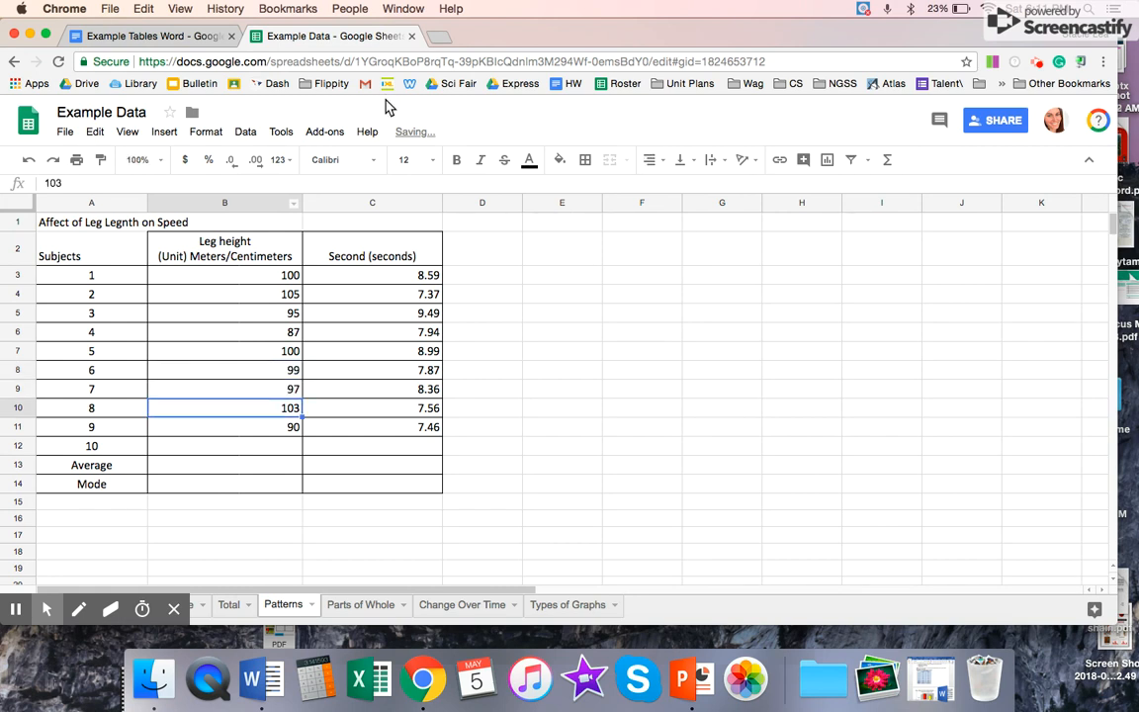
Left-align the leg height and seconds values in cells B3:C12 and deselect them
click(275, 279)
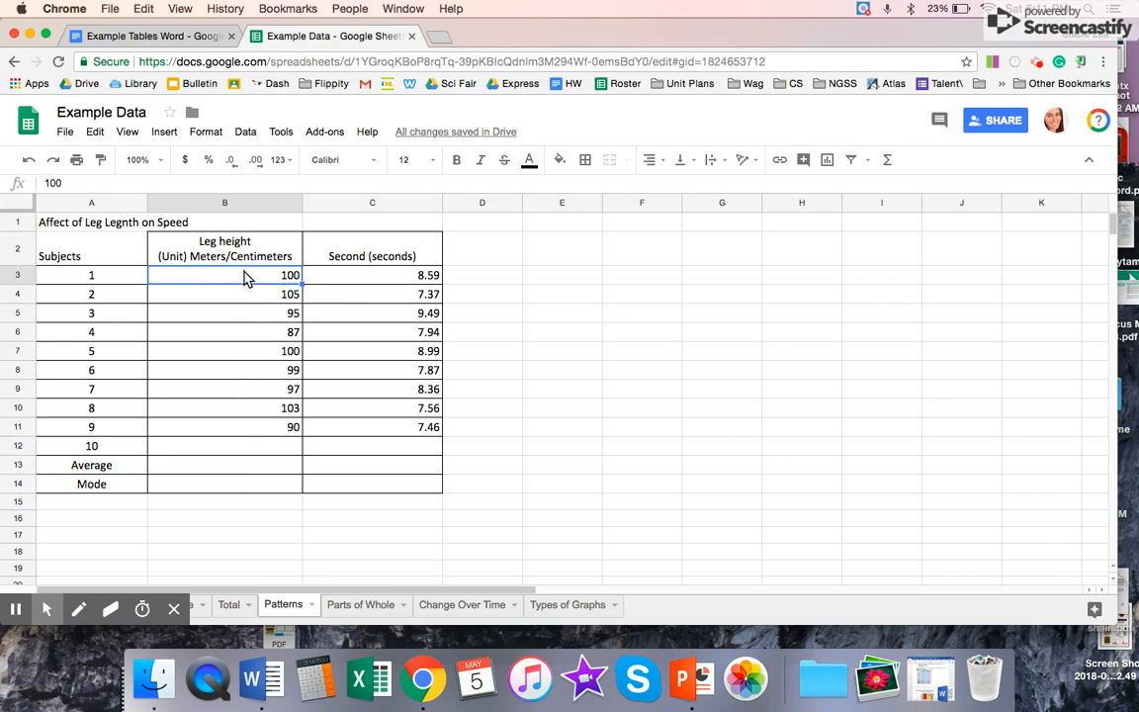
drag(247, 279, 389, 448)
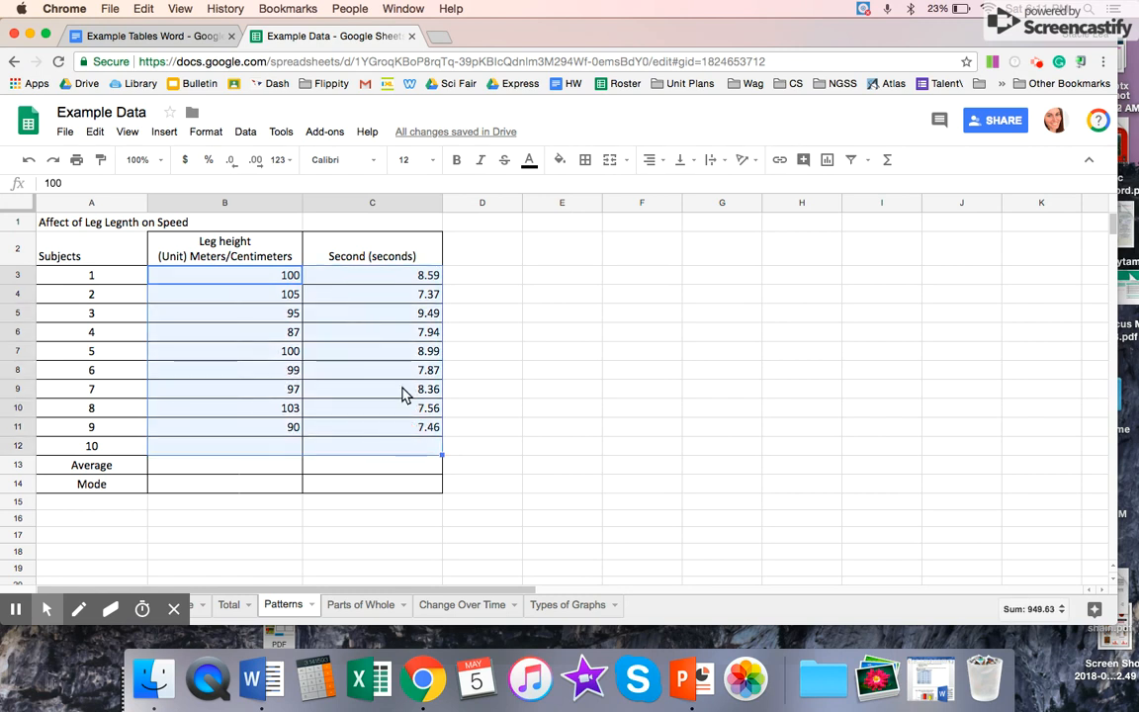
click(649, 159)
click(652, 182)
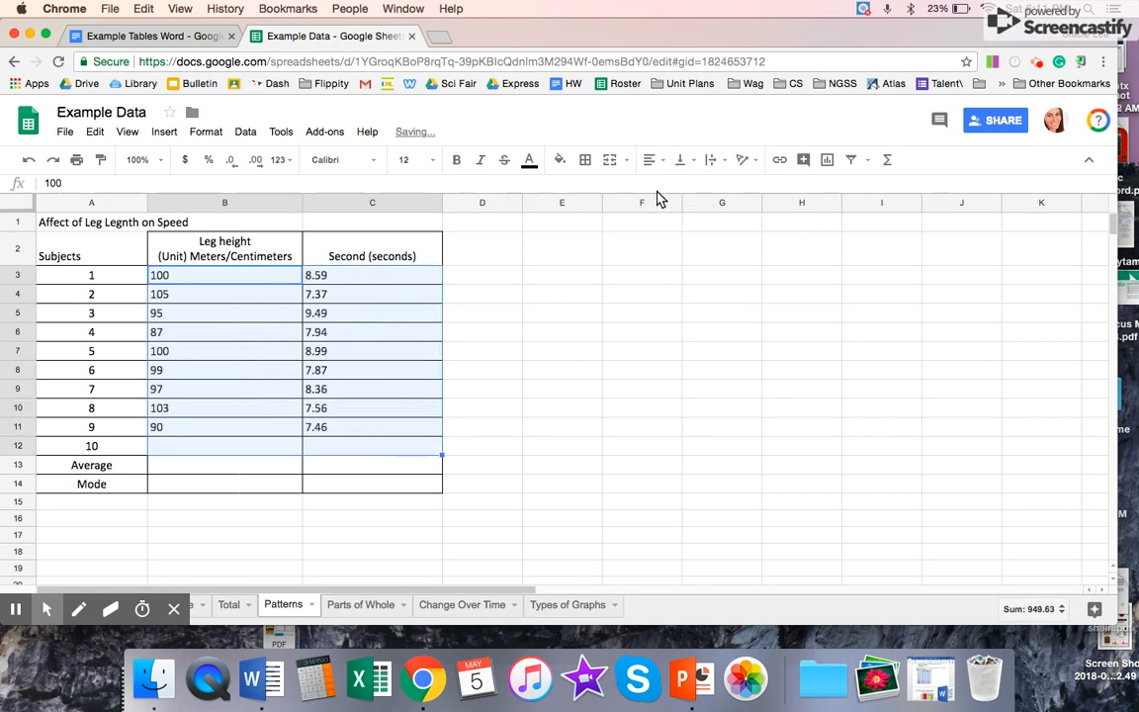
click(295, 391)
Delete the empty row for subject 10, row 12, from the leg height table
click(84, 449)
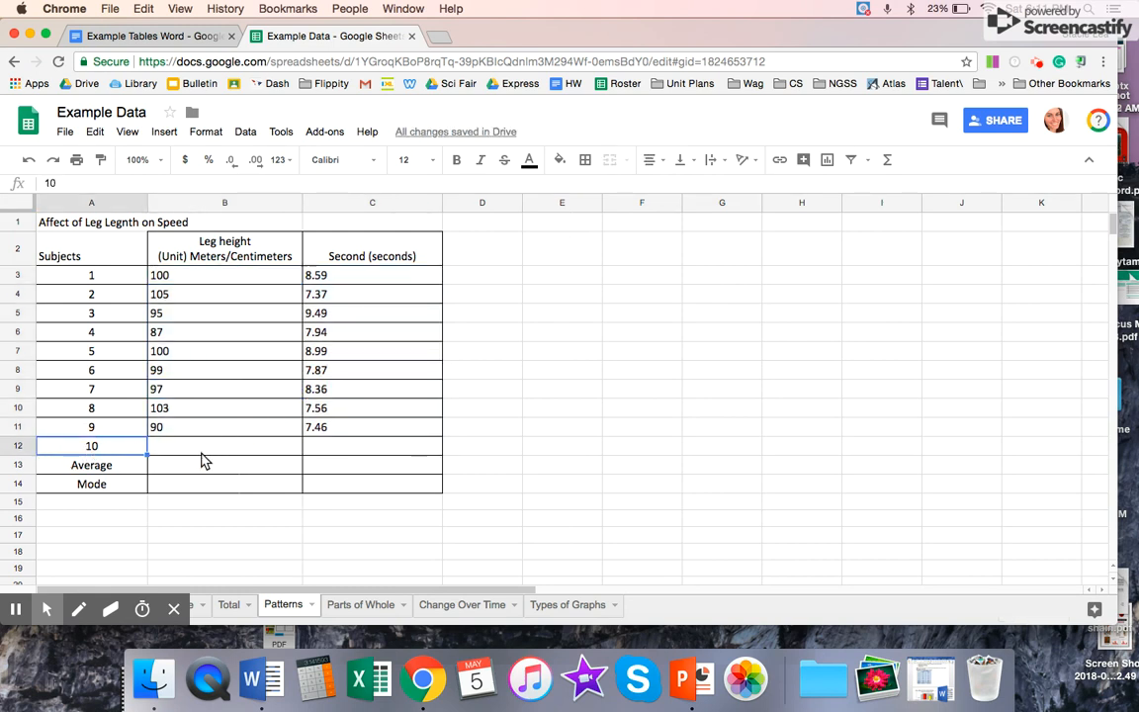
click(17, 446)
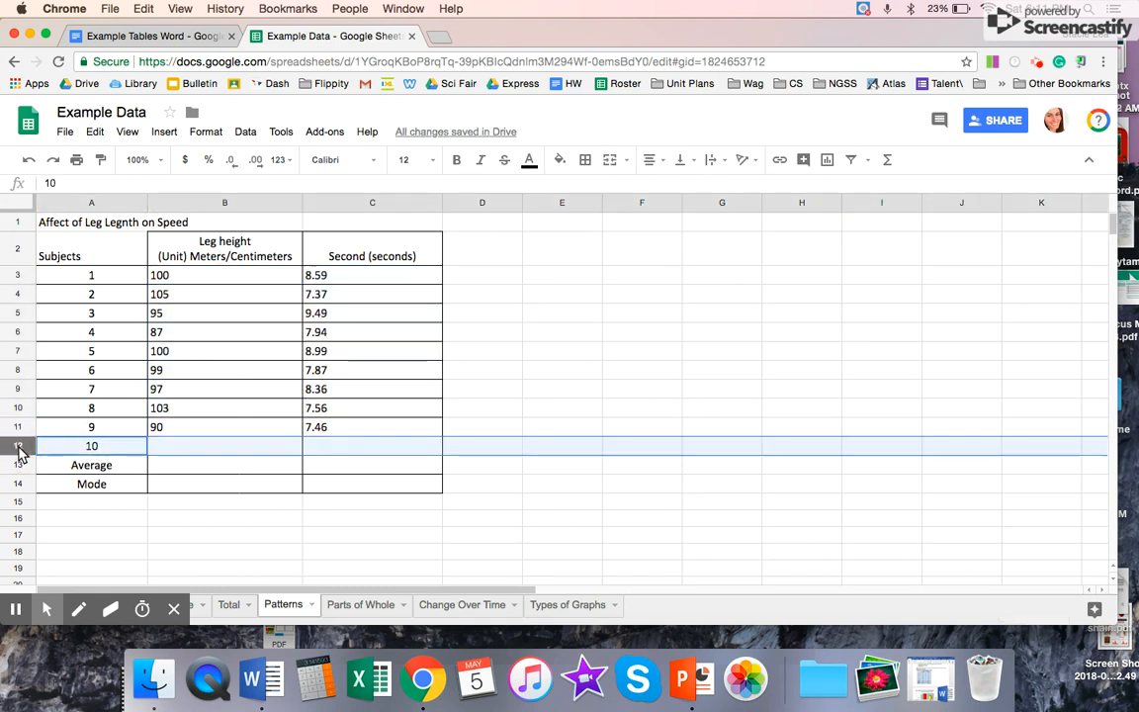
right_click(16, 447)
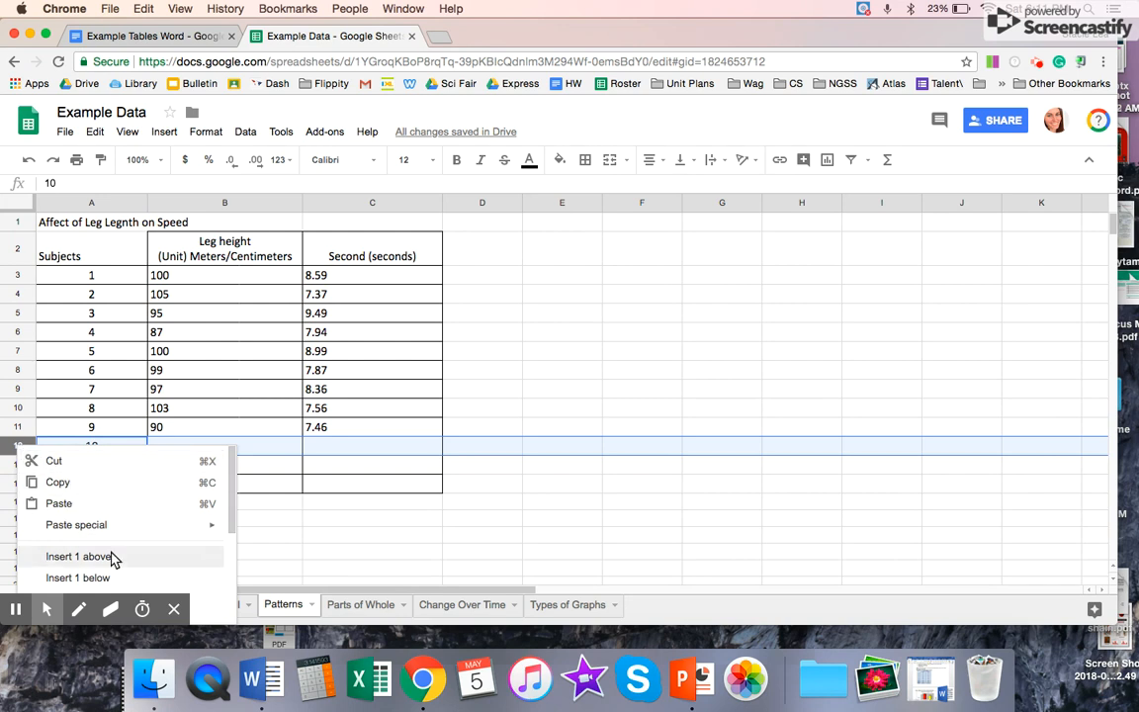
scroll(116, 548, down, 5)
scroll(117, 509, up, 2)
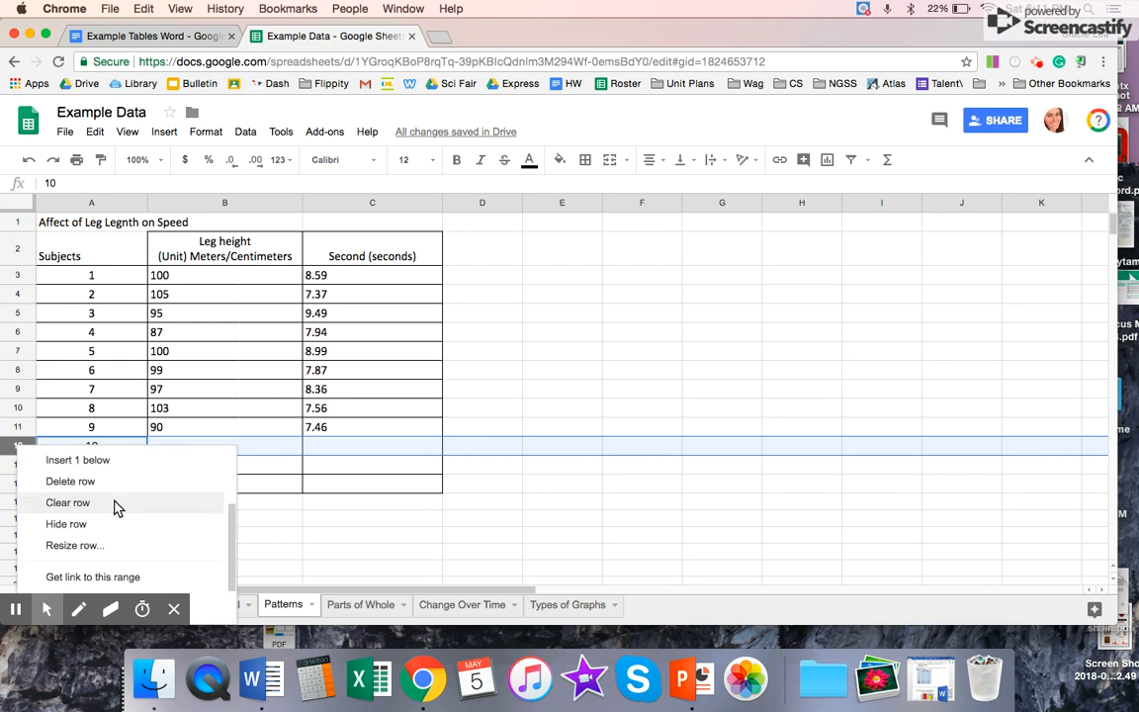
click(113, 481)
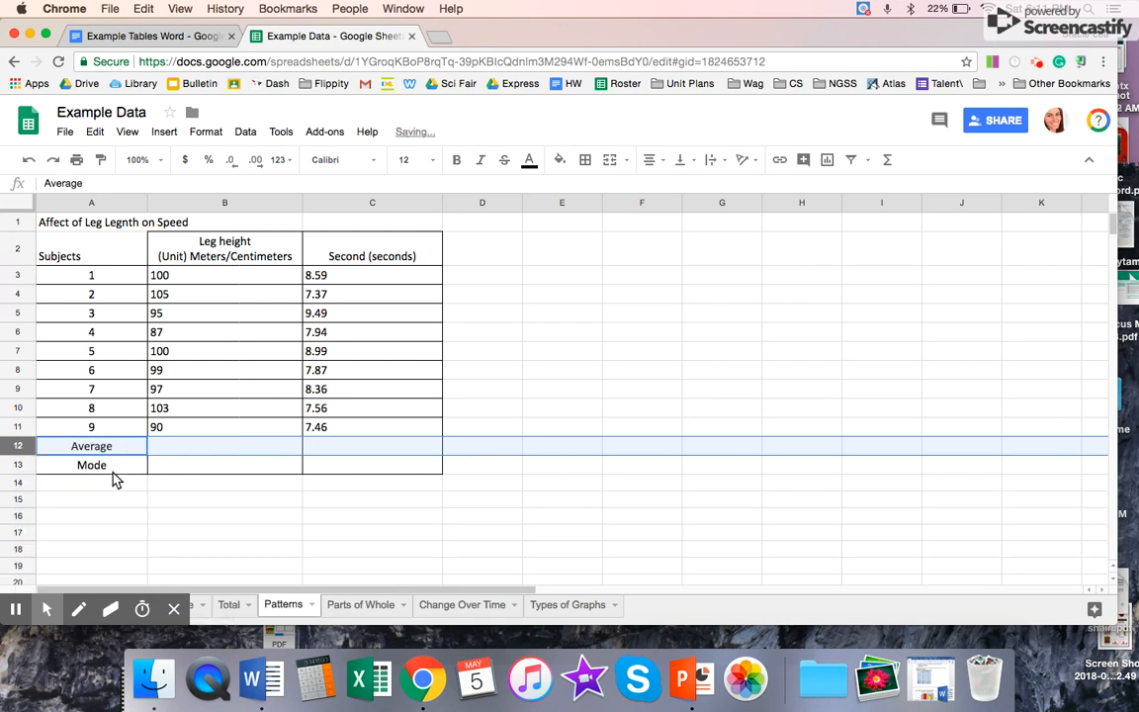
click(343, 429)
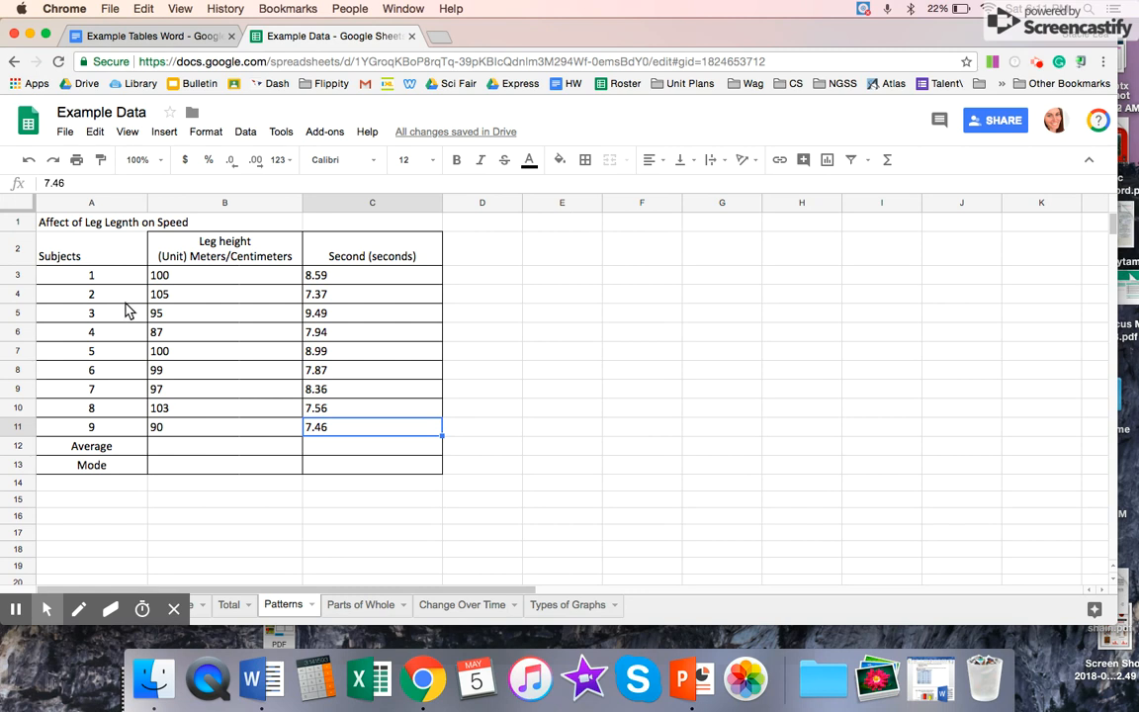
Add one decimal place to the leg heights in B3:B11, and remove it again
drag(196, 279, 234, 433)
click(256, 161)
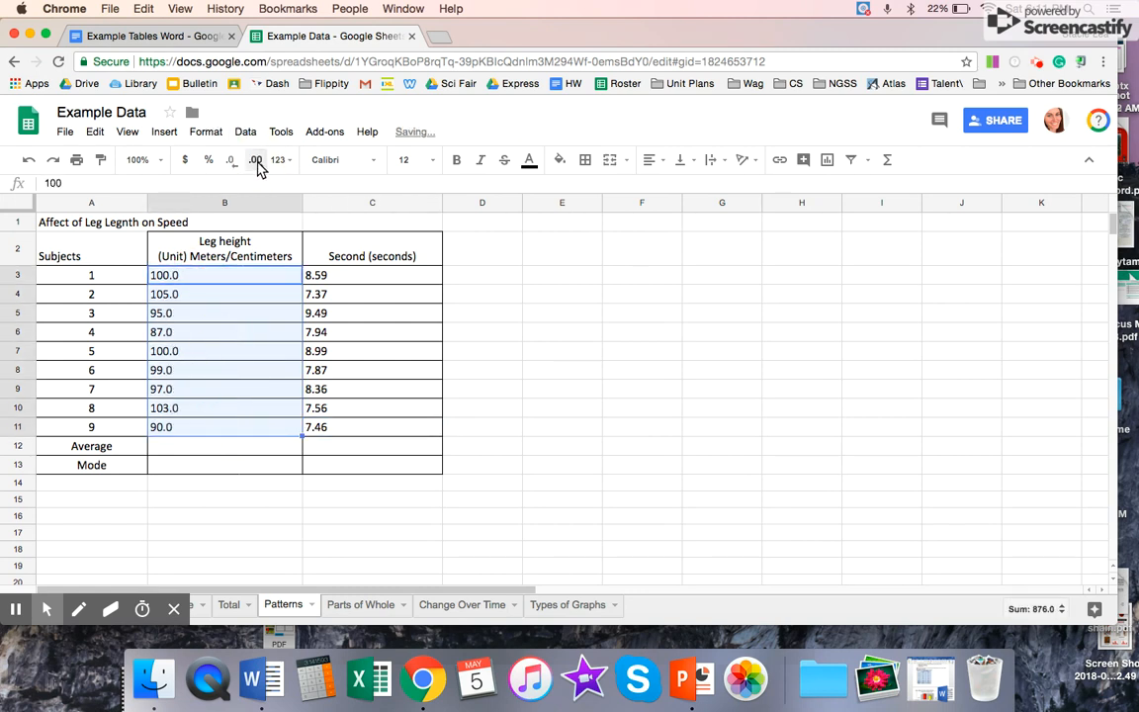
click(232, 160)
click(233, 369)
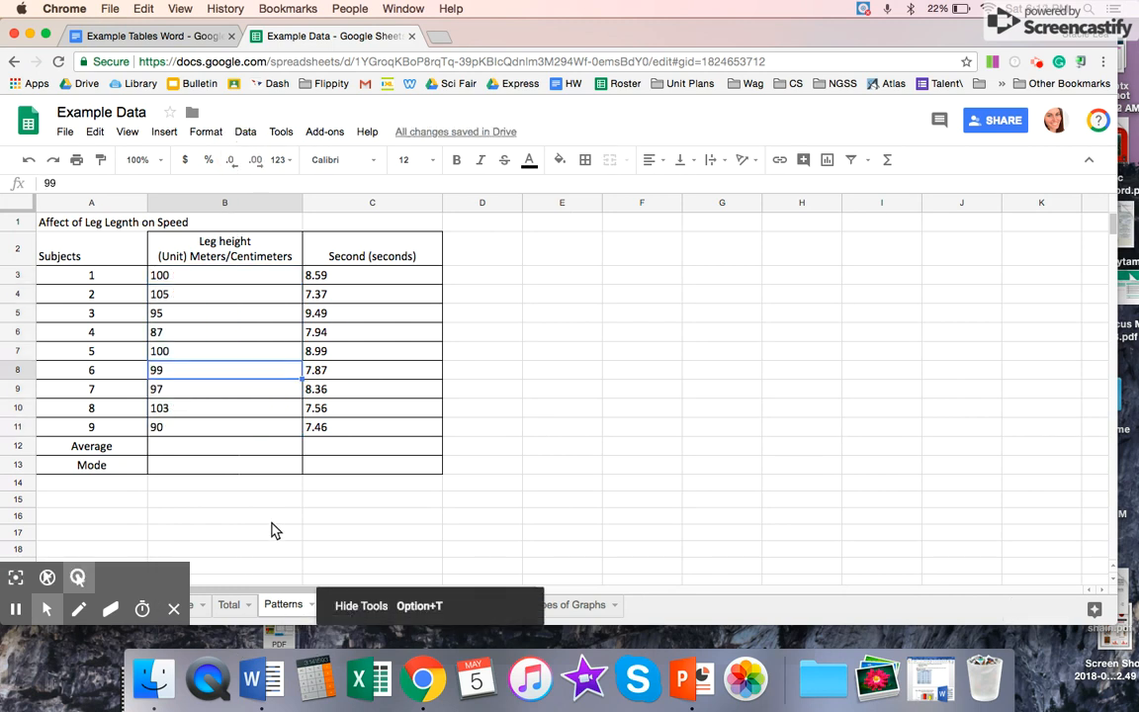
click(467, 554)
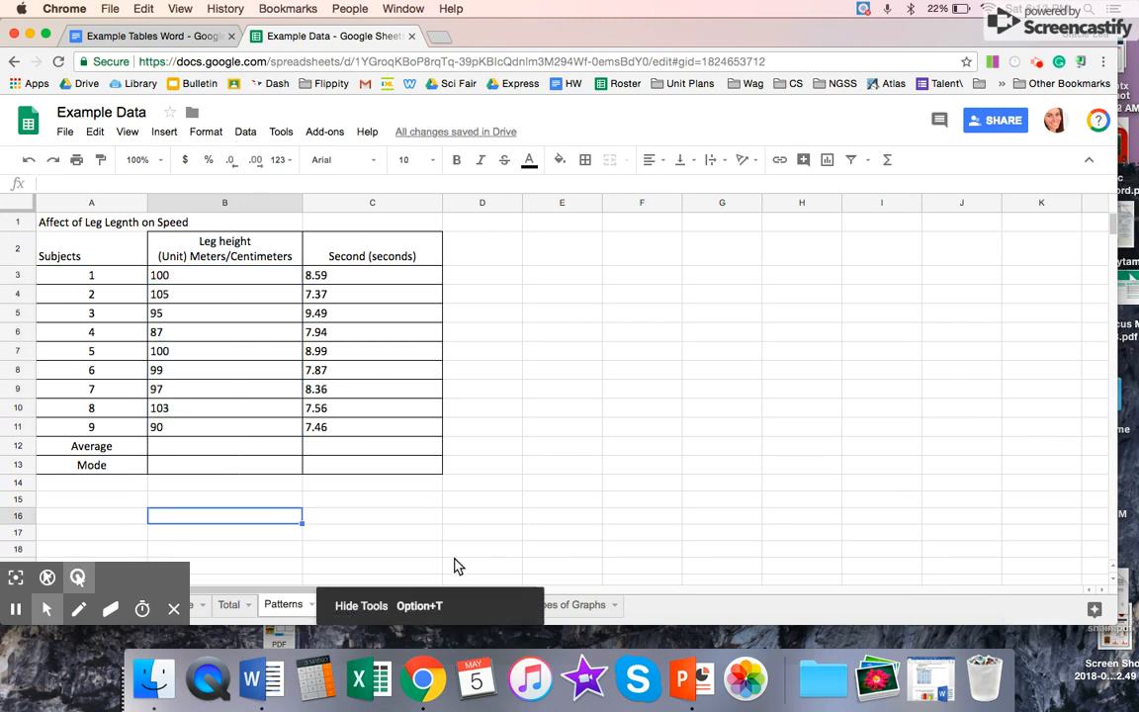
On the Parts of Whole sheet, apply all borders to the Total row, cells A14:D14
click(259, 584)
click(342, 604)
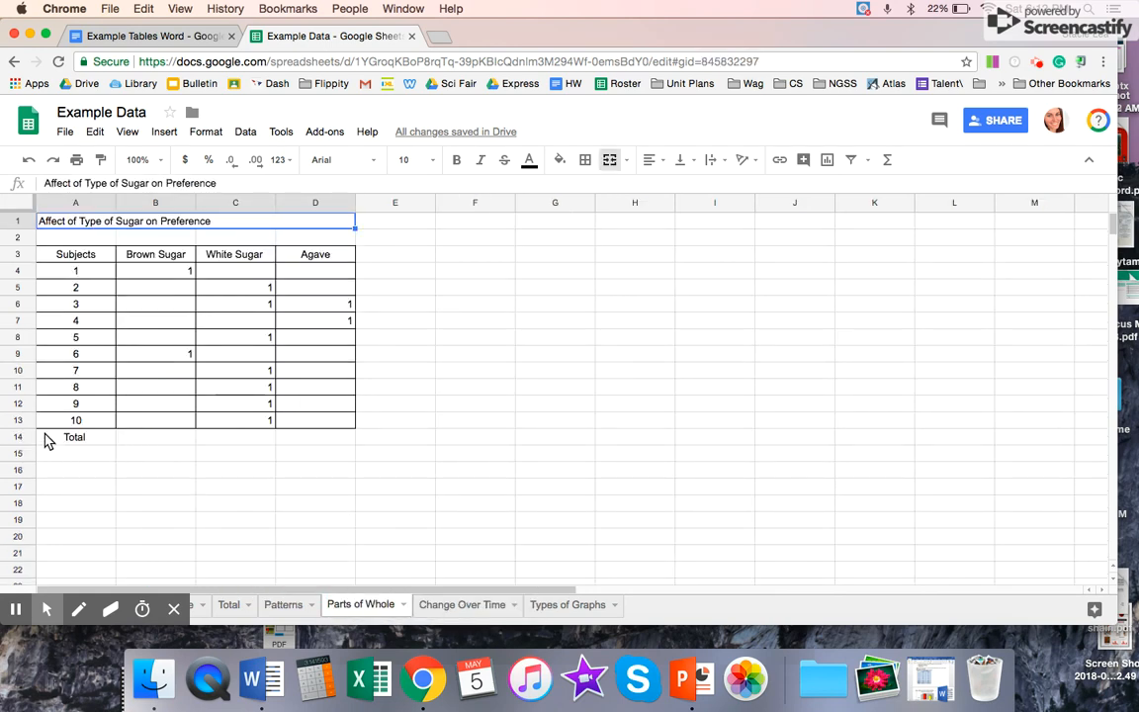
drag(46, 439, 348, 441)
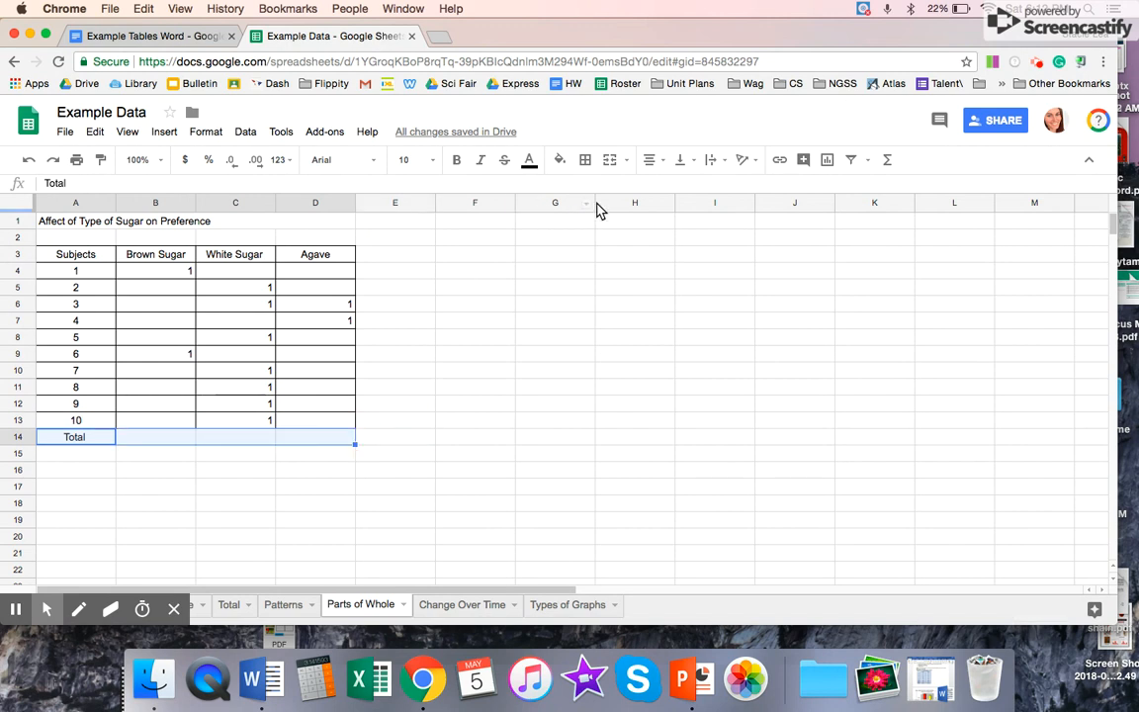
click(585, 159)
click(591, 194)
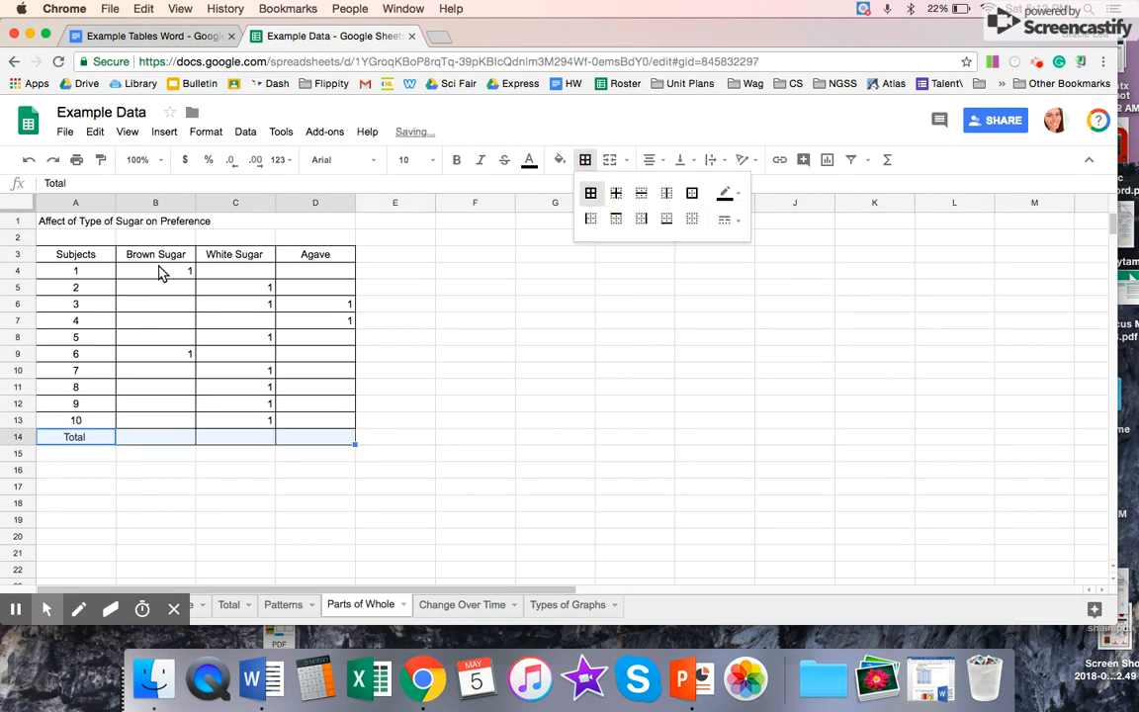
Left-align the sugar preference entries in cells B4:D14 and deselect them
drag(161, 273, 320, 437)
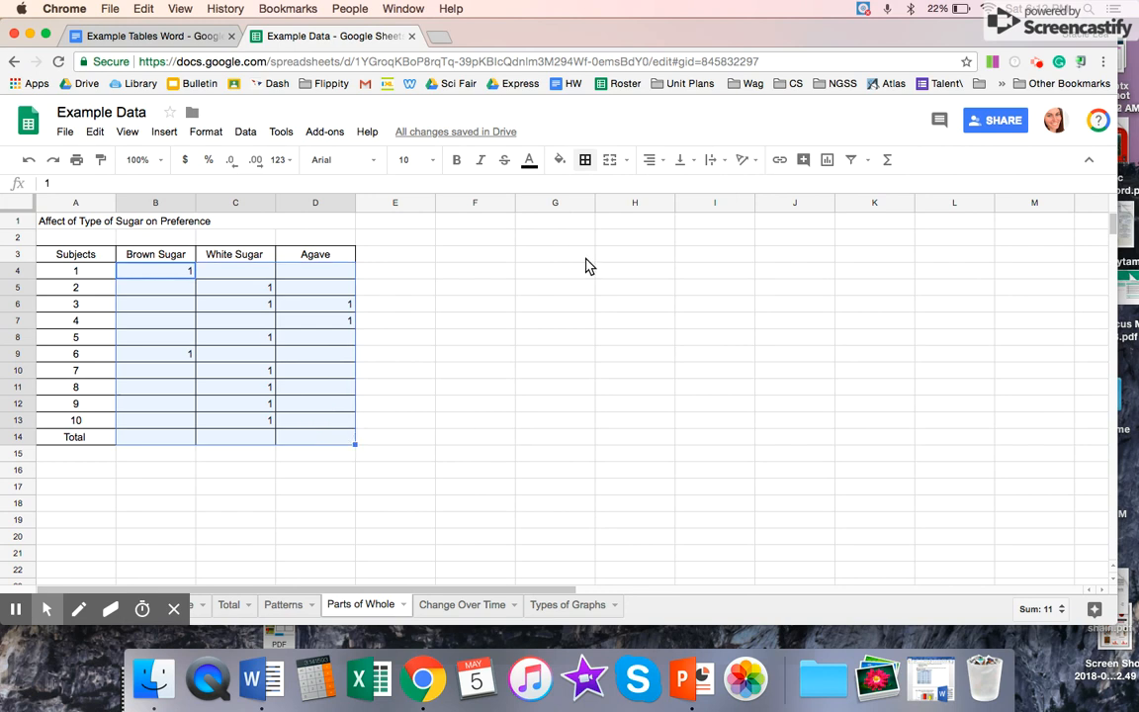
click(650, 159)
click(652, 187)
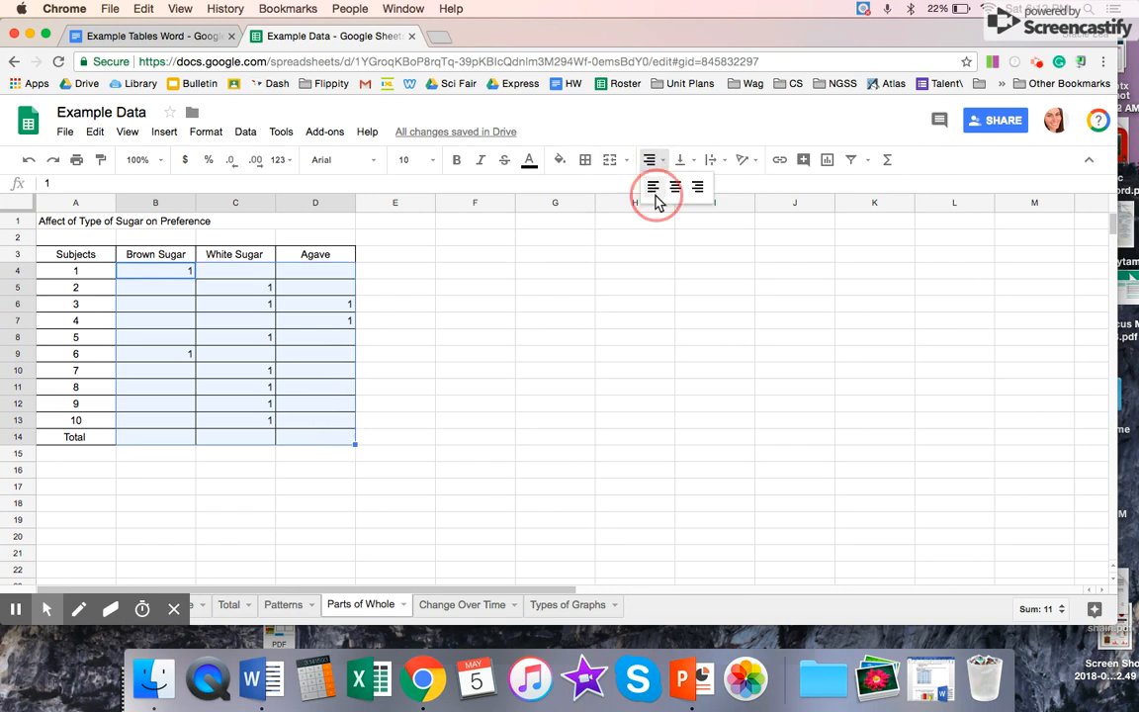
click(431, 489)
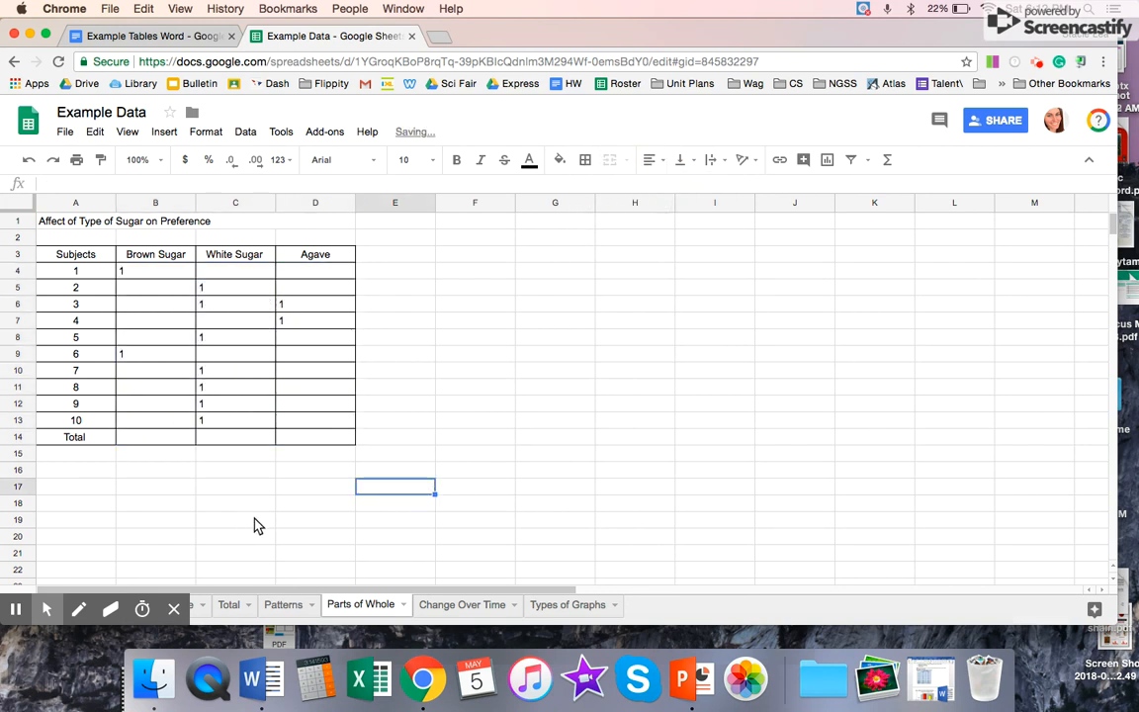
On the Change Over Time sheet, apply all borders to the ice melt table in cells B3:C13
click(447, 605)
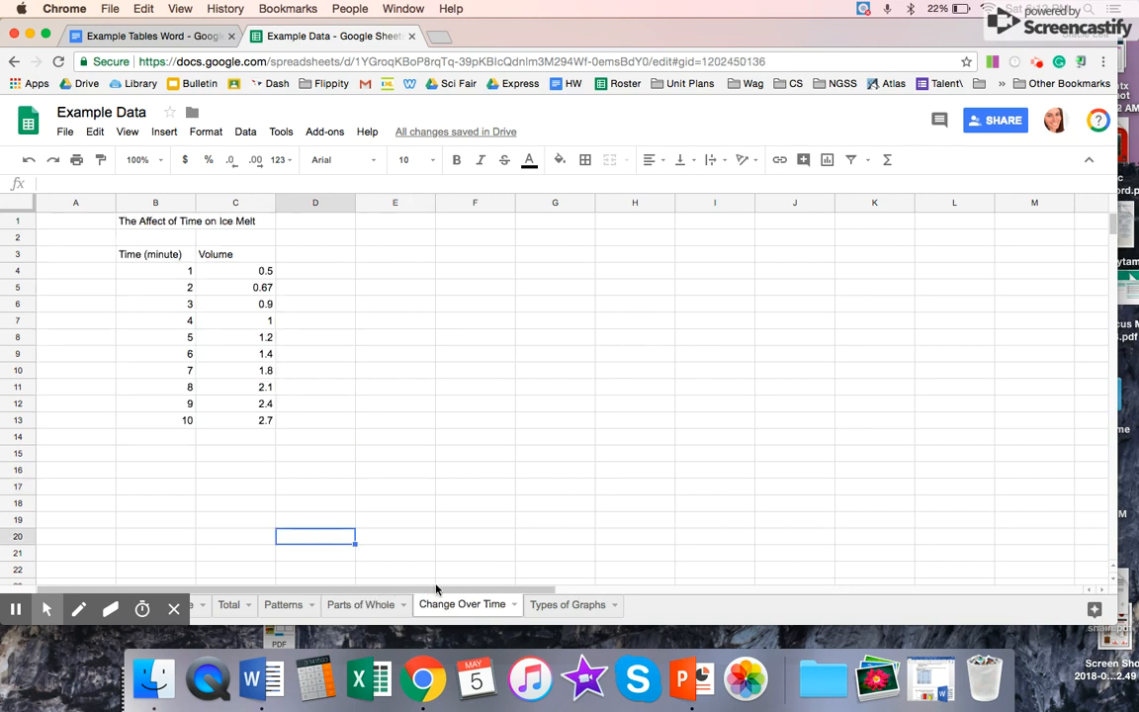
drag(190, 259, 268, 418)
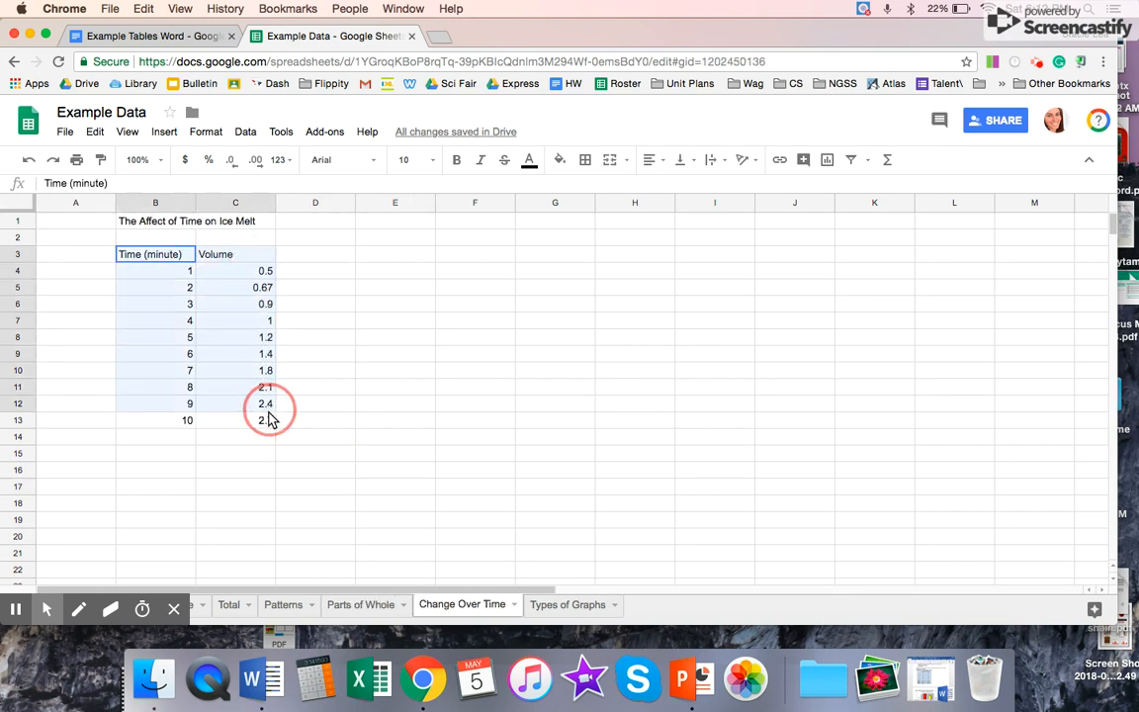
click(213, 337)
drag(175, 254, 243, 308)
drag(248, 386, 252, 420)
click(584, 158)
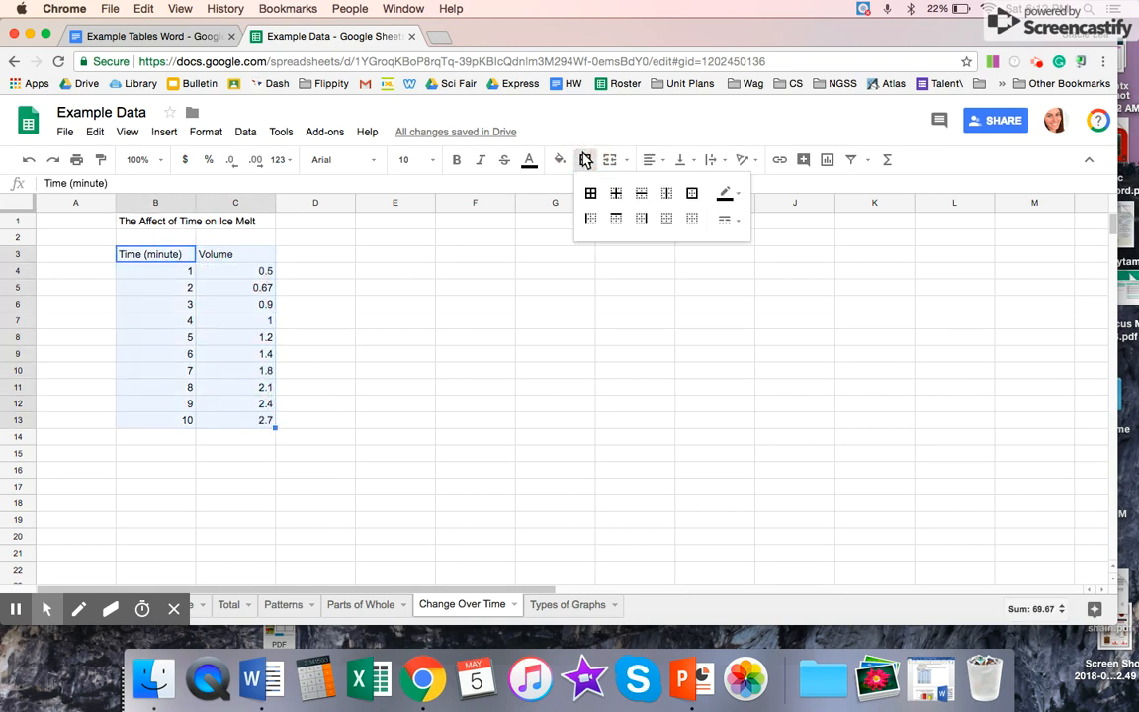
click(587, 193)
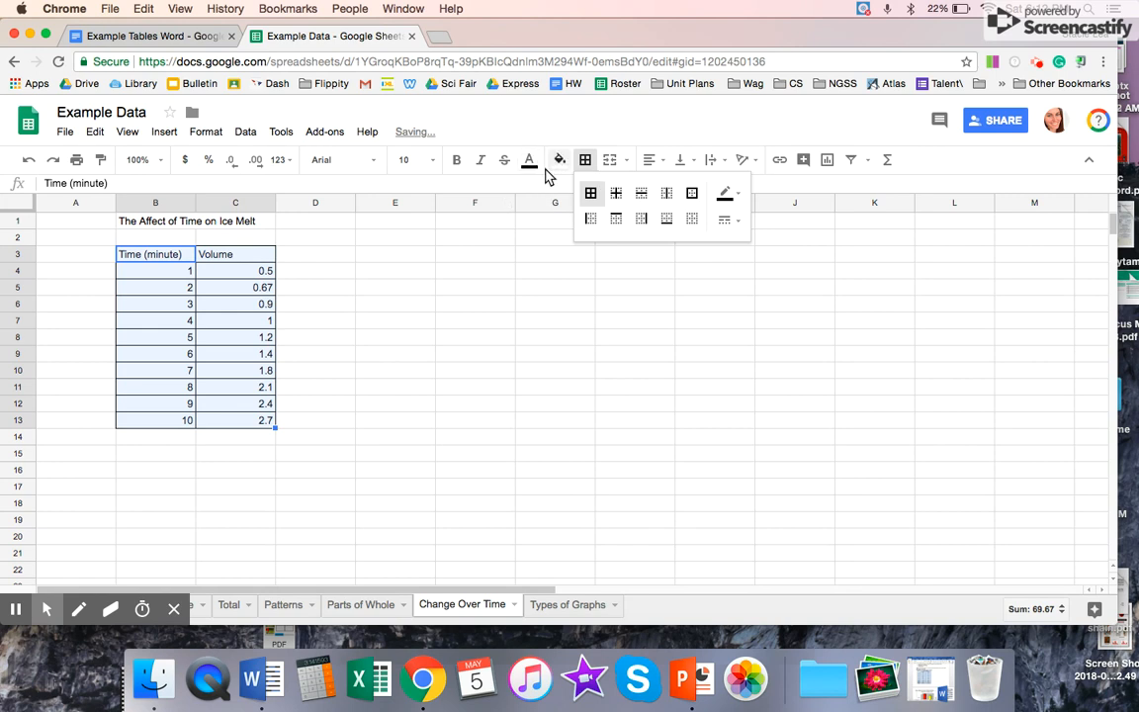
Left-align the contents of the ice melt table in B3:C13 and deselect it
click(650, 159)
click(652, 186)
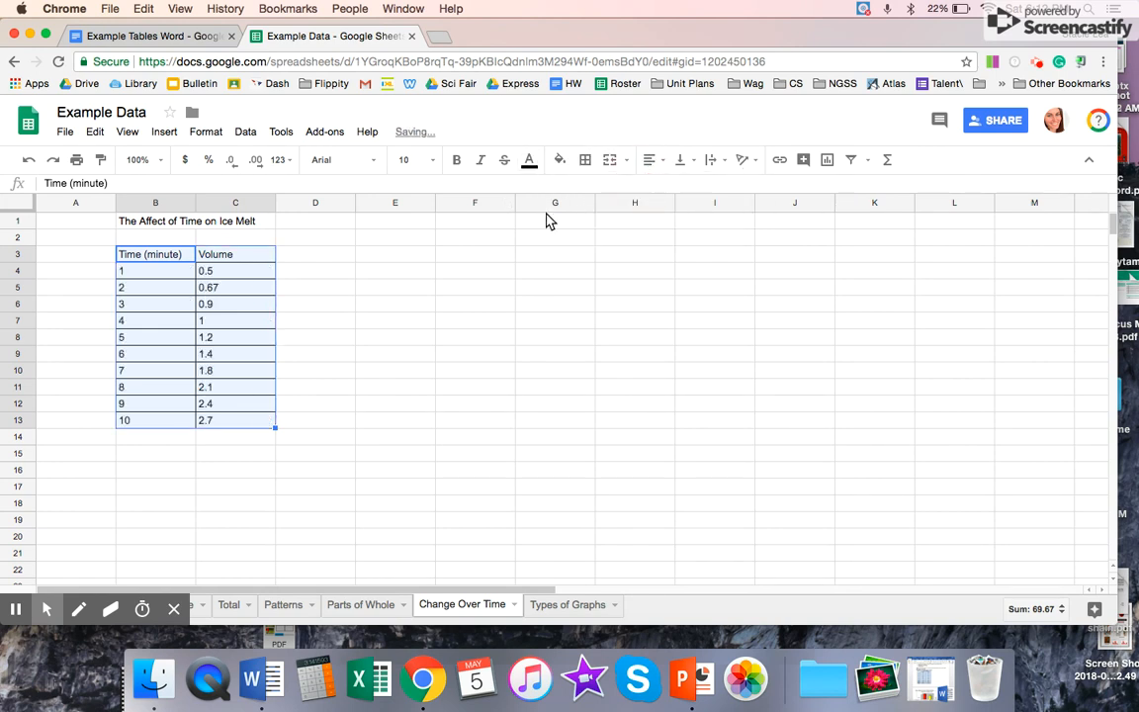
click(252, 358)
Format the Volume values in C4:C13 to show two decimal places
drag(246, 269, 257, 425)
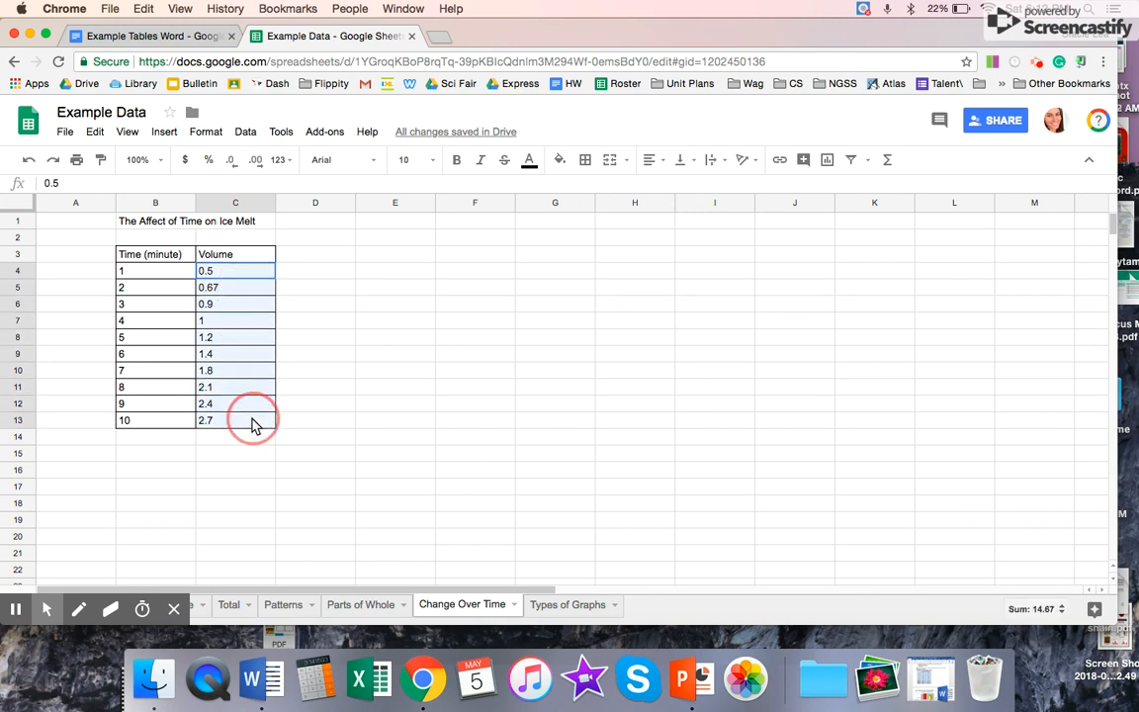
click(255, 160)
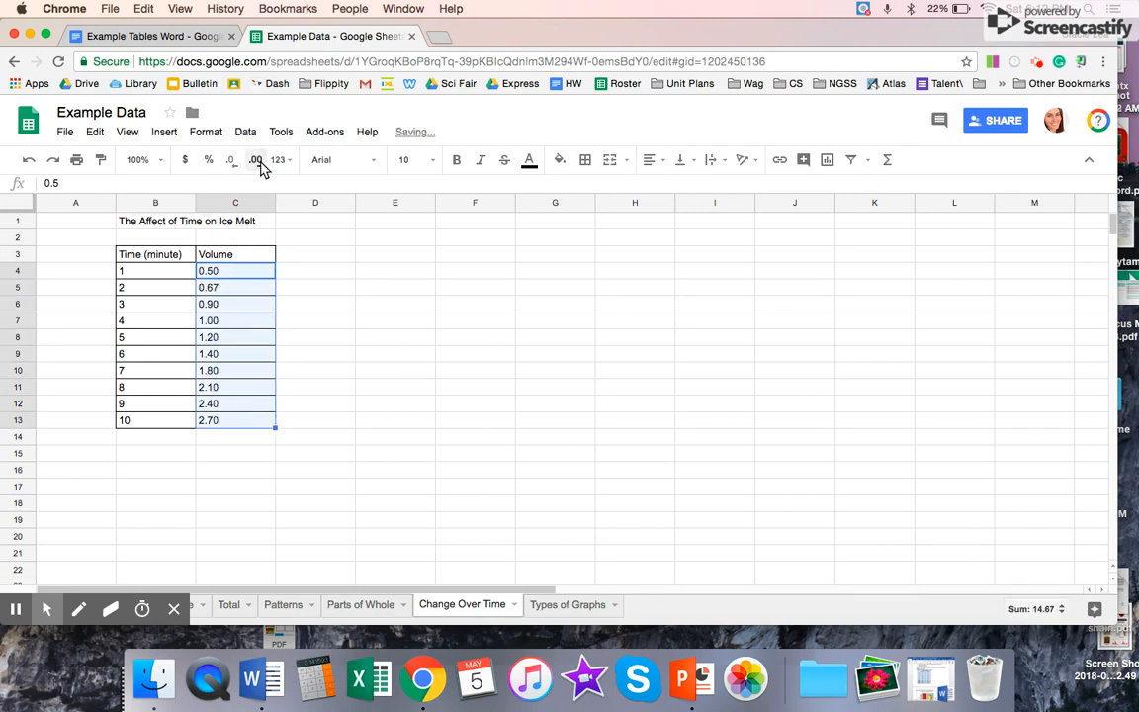
click(401, 339)
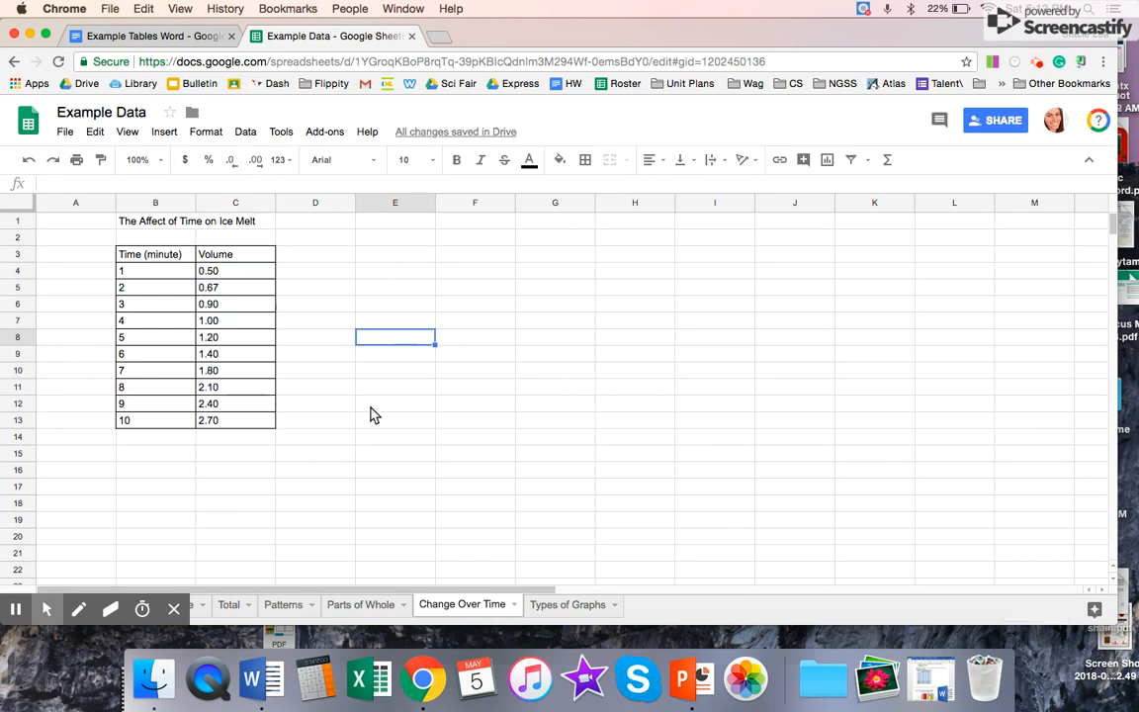
click(629, 555)
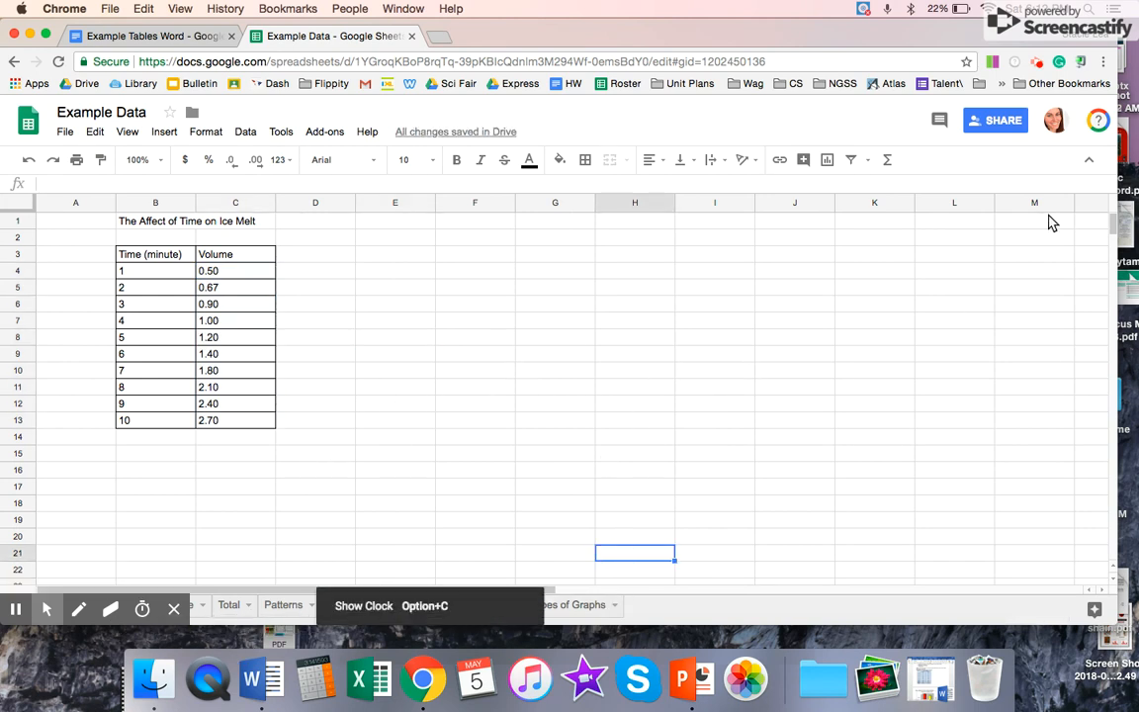
click(1037, 64)
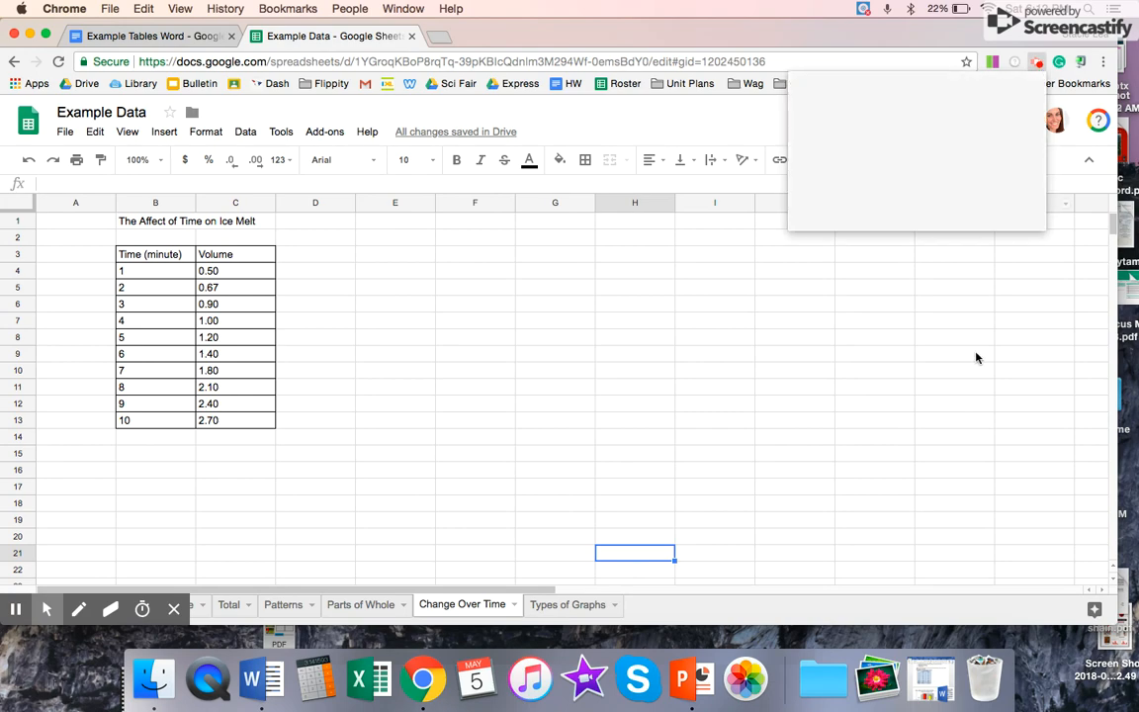